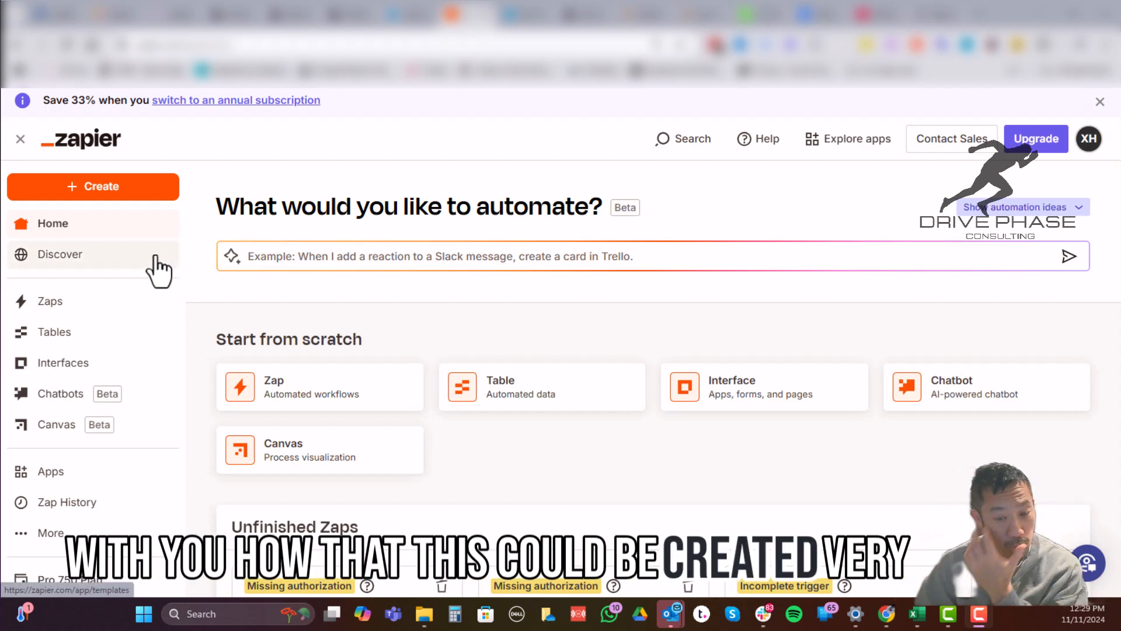
- Create a new Zap and choose LeadConnector as the app for its trigger
click(126, 197)
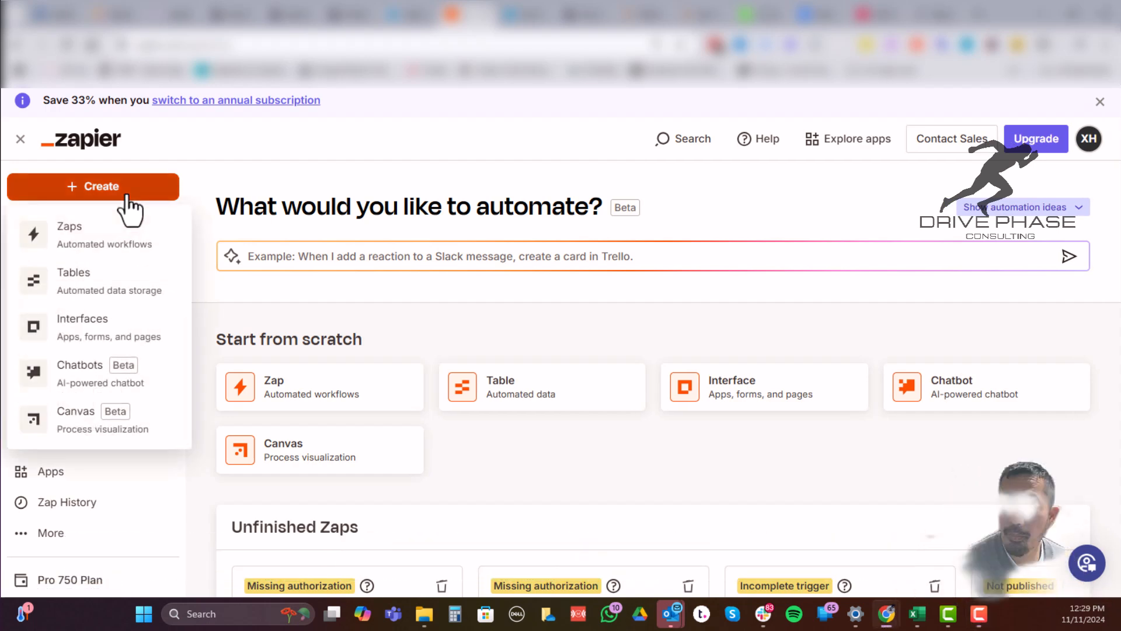
click(94, 242)
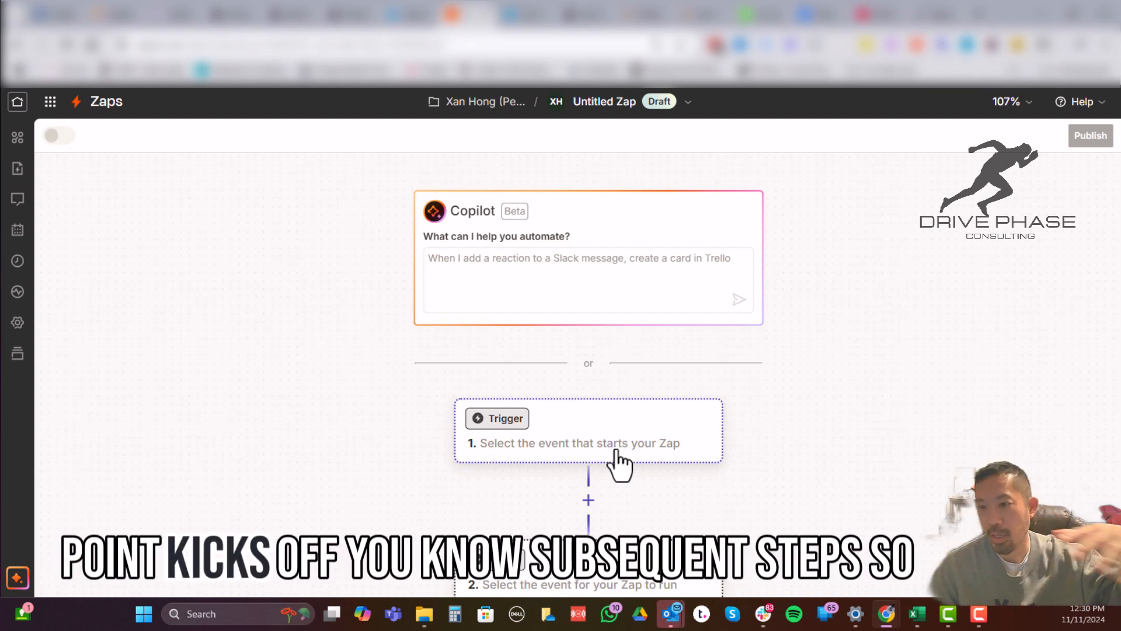
click(609, 430)
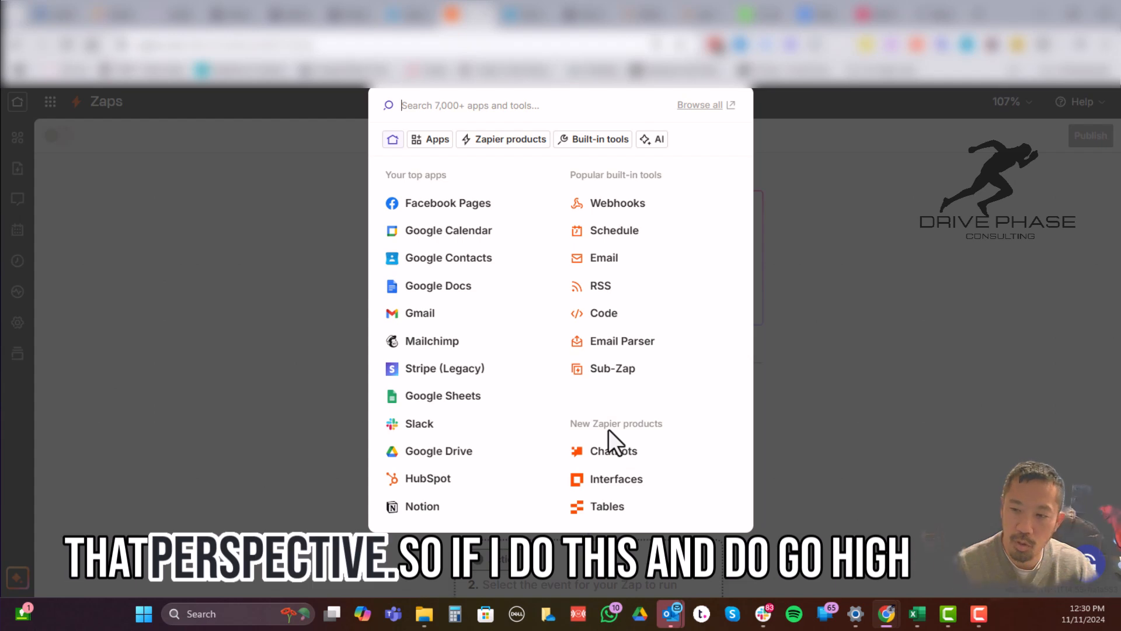
text(live)
key(BackSpace)
key(BackSpace)
key(BackSpace)
key(BackSpace)
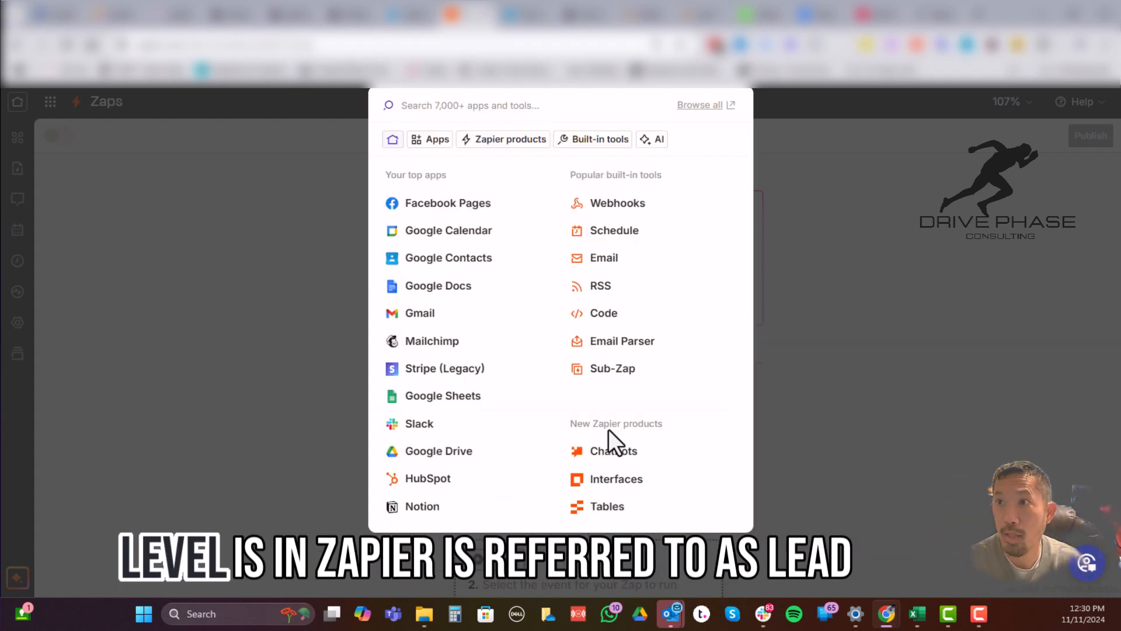
text(l)
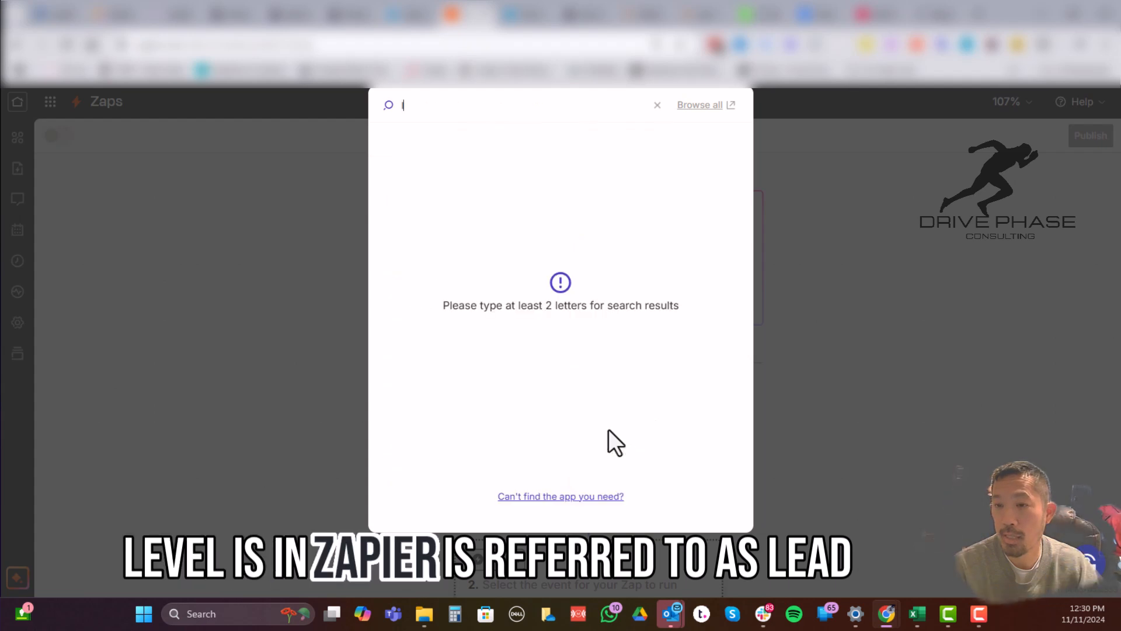
text(eadconn)
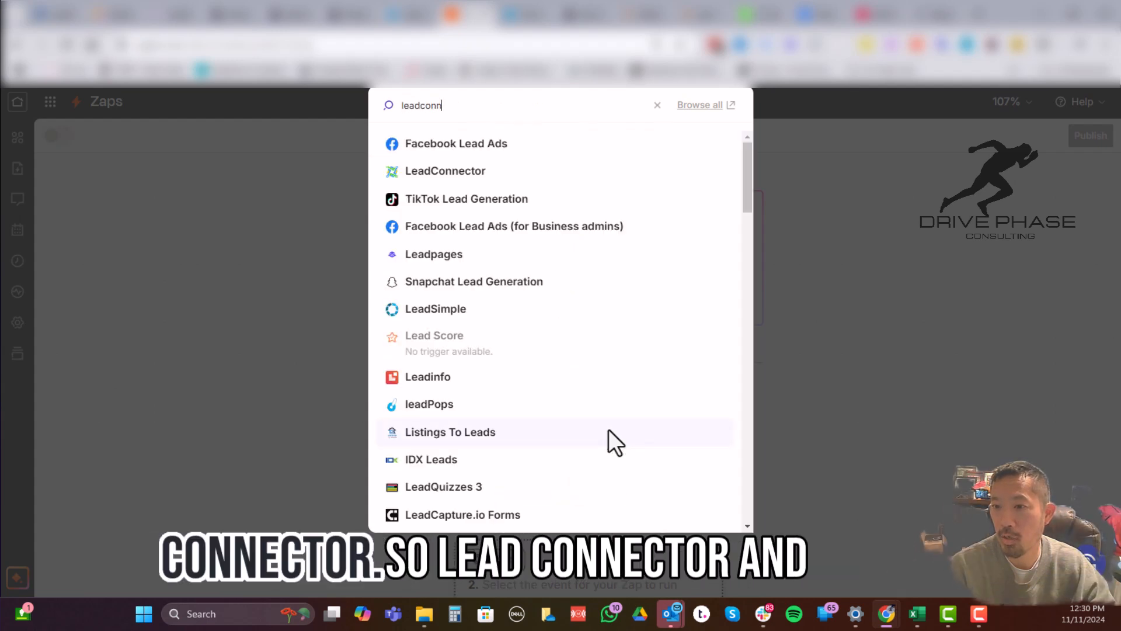
click(459, 149)
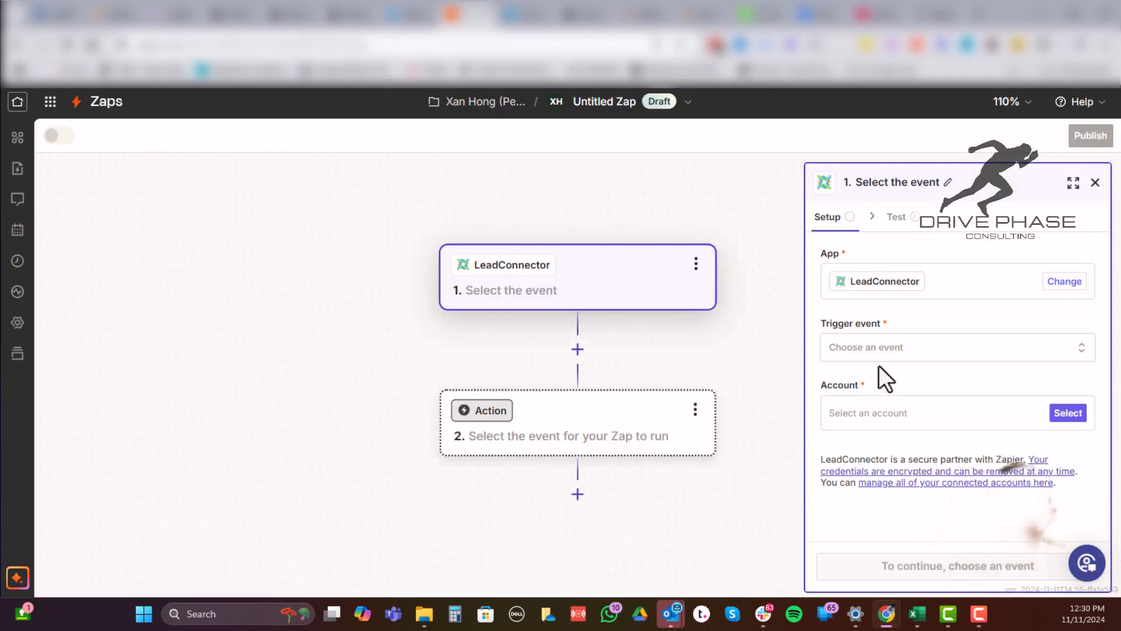
- Set the trigger event to Pipeline Stage Changed with the LeadConnector account used in 23 Zaps, and continue to the trigger's configuration
click(878, 356)
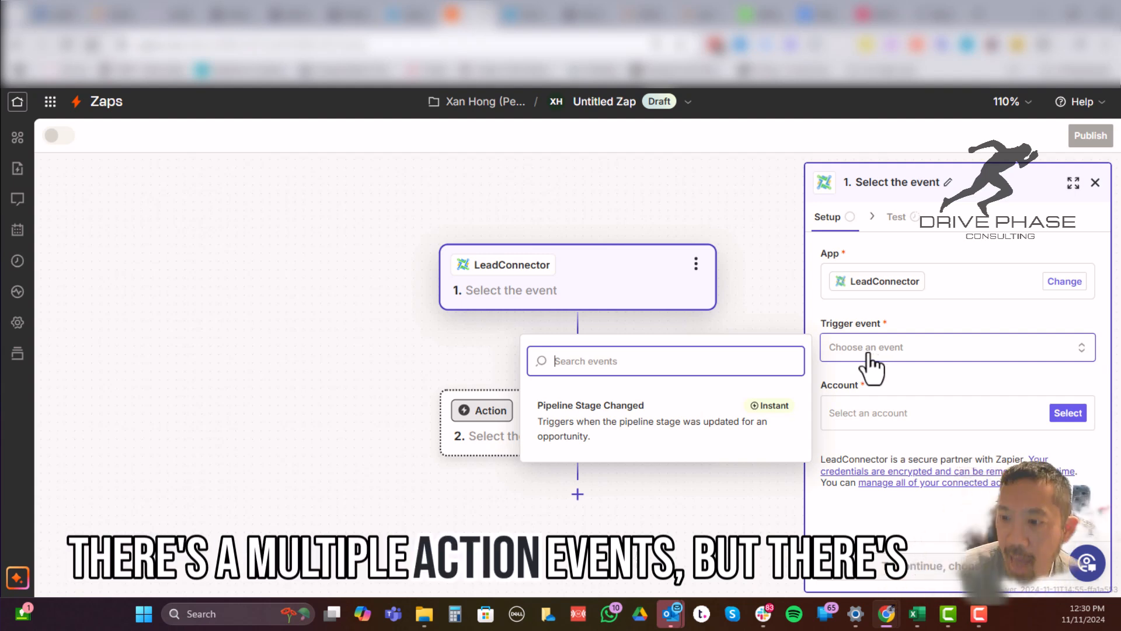
click(643, 430)
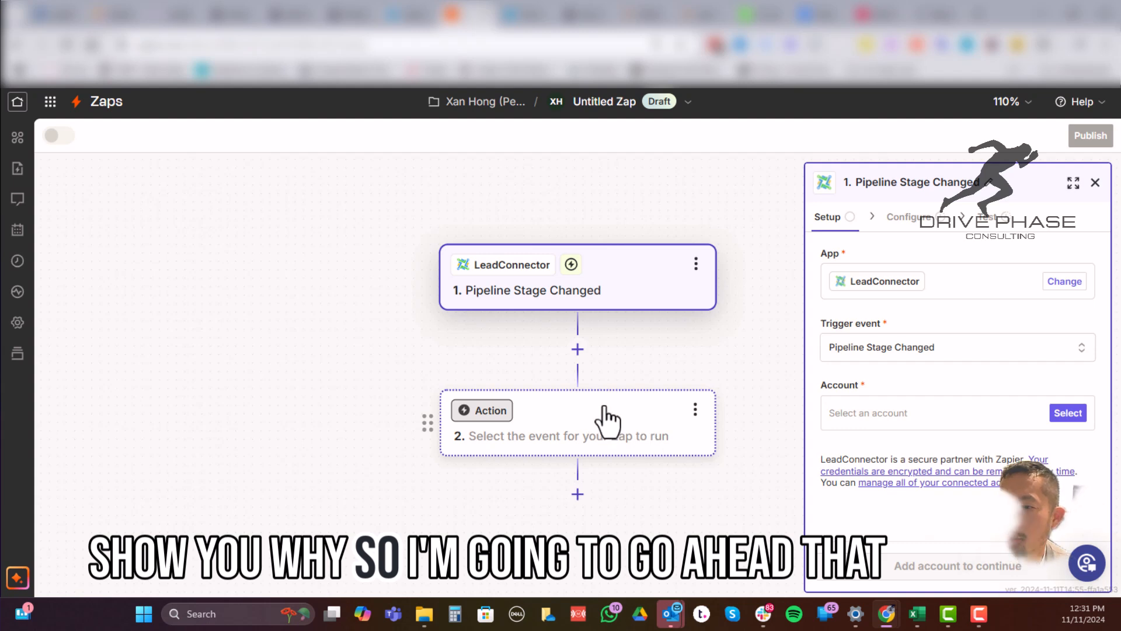
click(1070, 415)
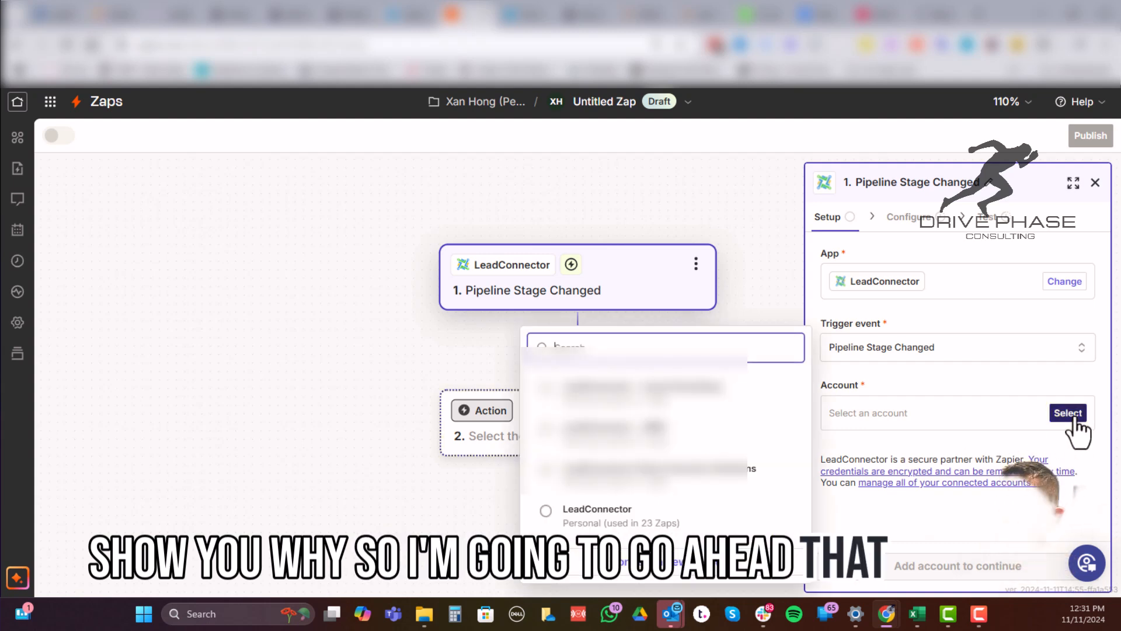
click(610, 521)
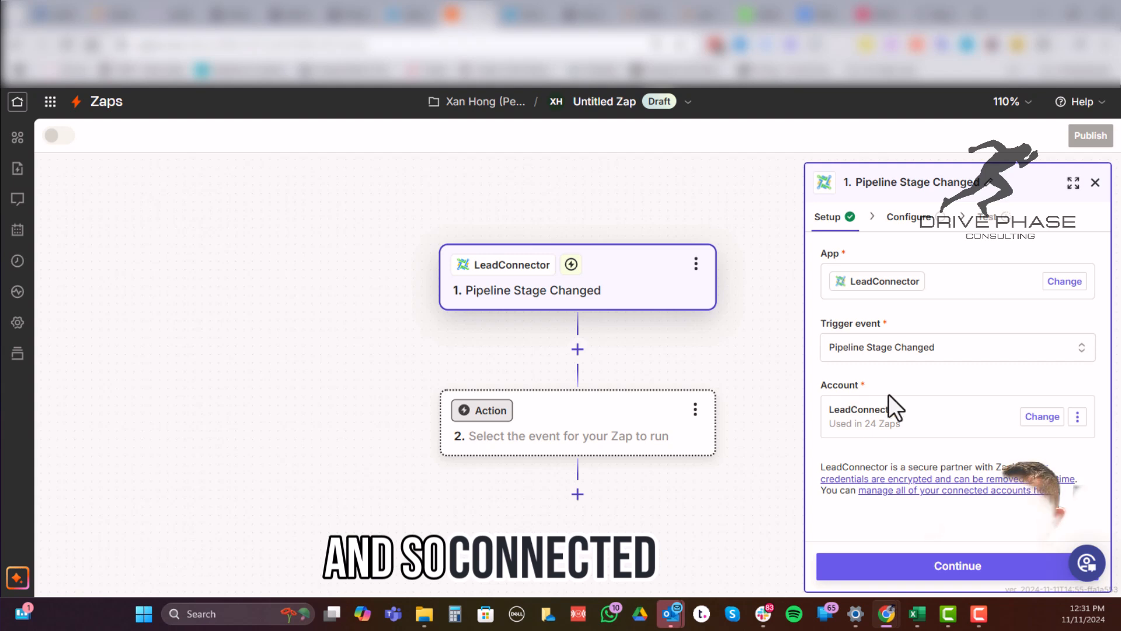
click(941, 565)
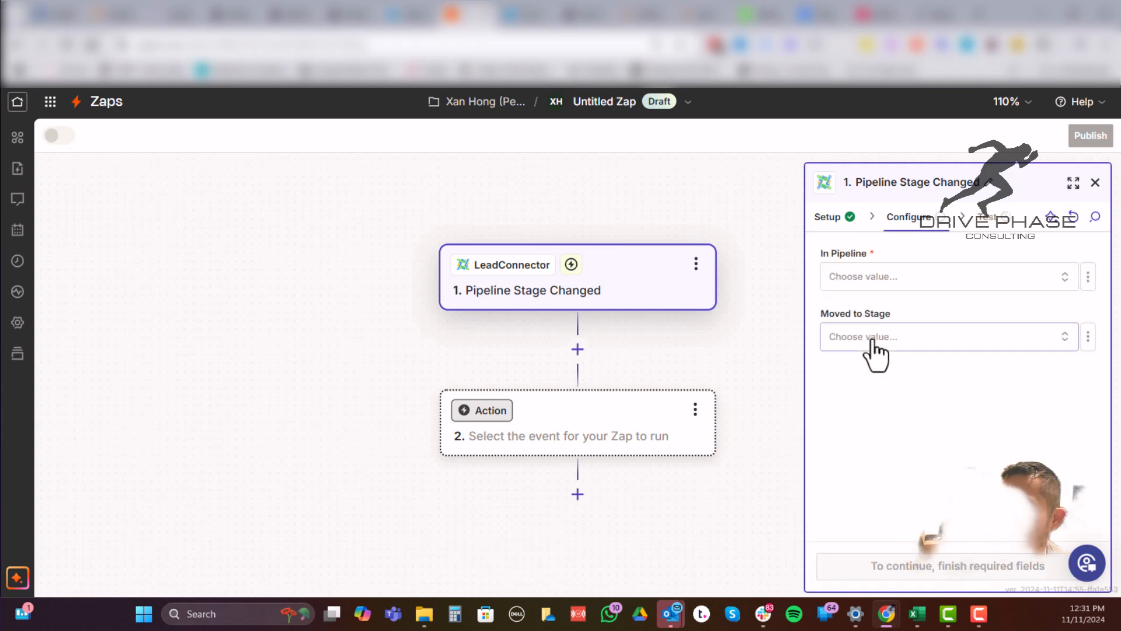
- Configure the trigger for the No Code Leads pipeline and the Proposal Sold stage
click(870, 279)
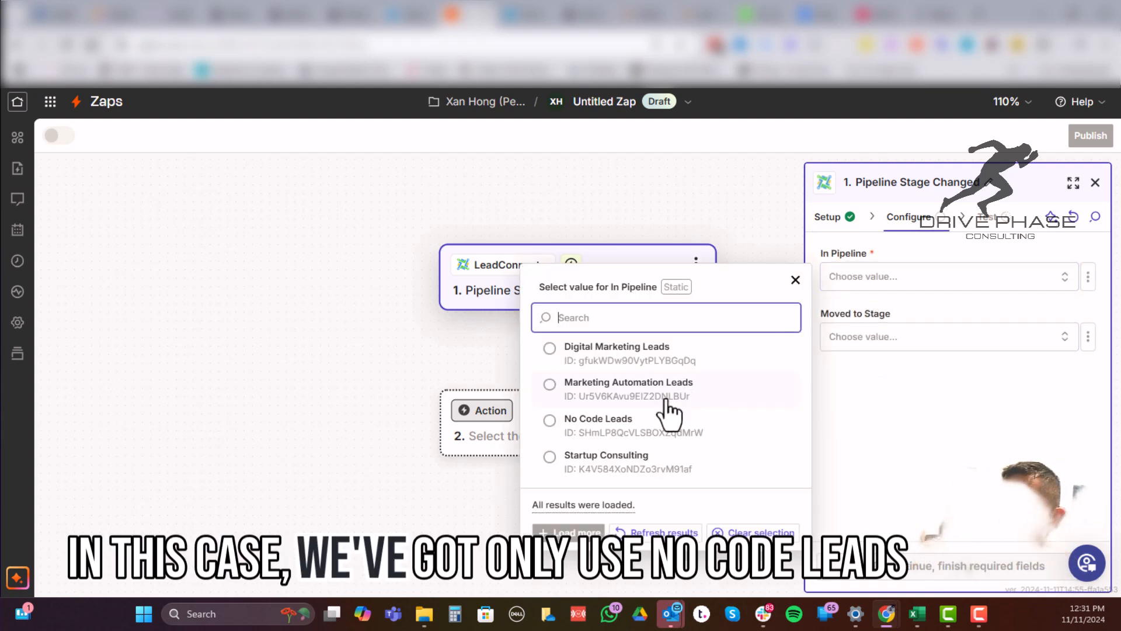
click(575, 431)
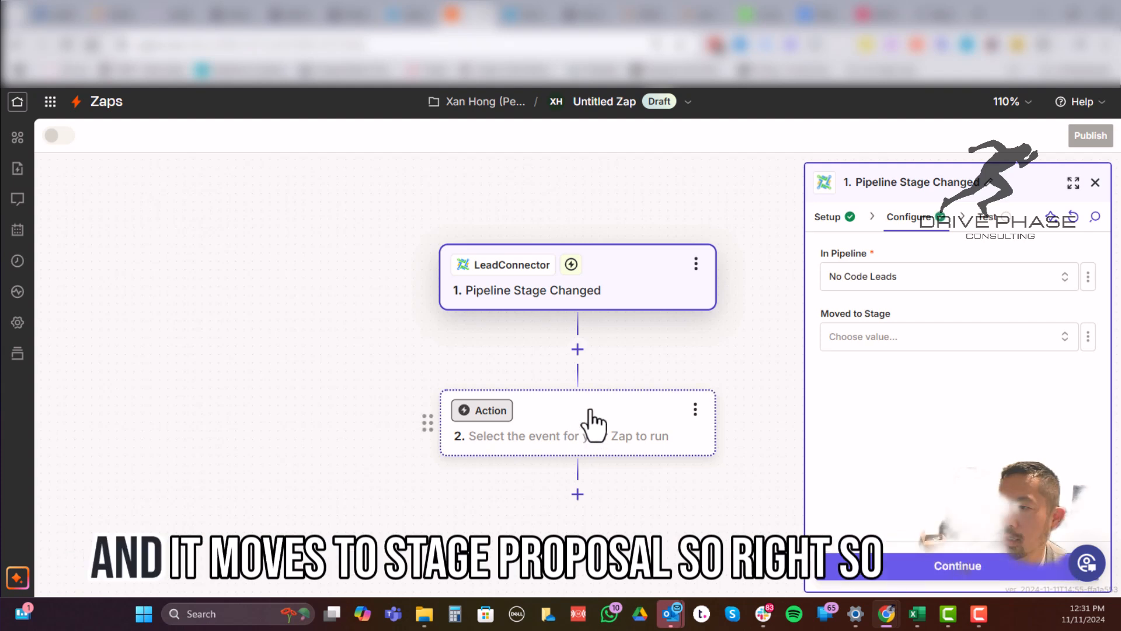
click(908, 345)
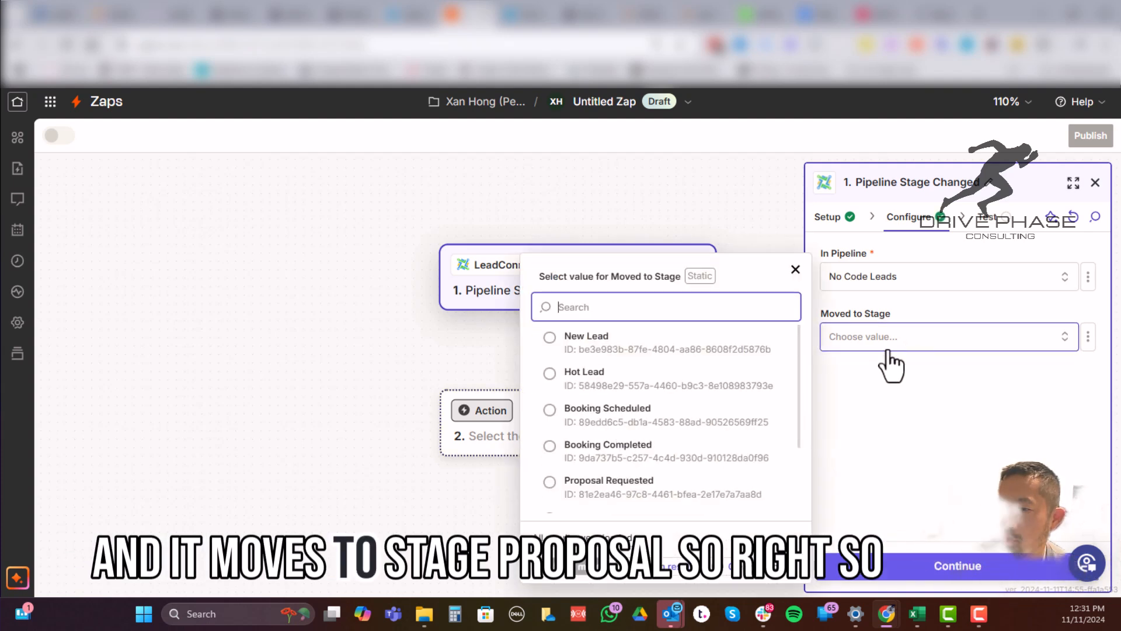
scroll(695, 416, down, 2)
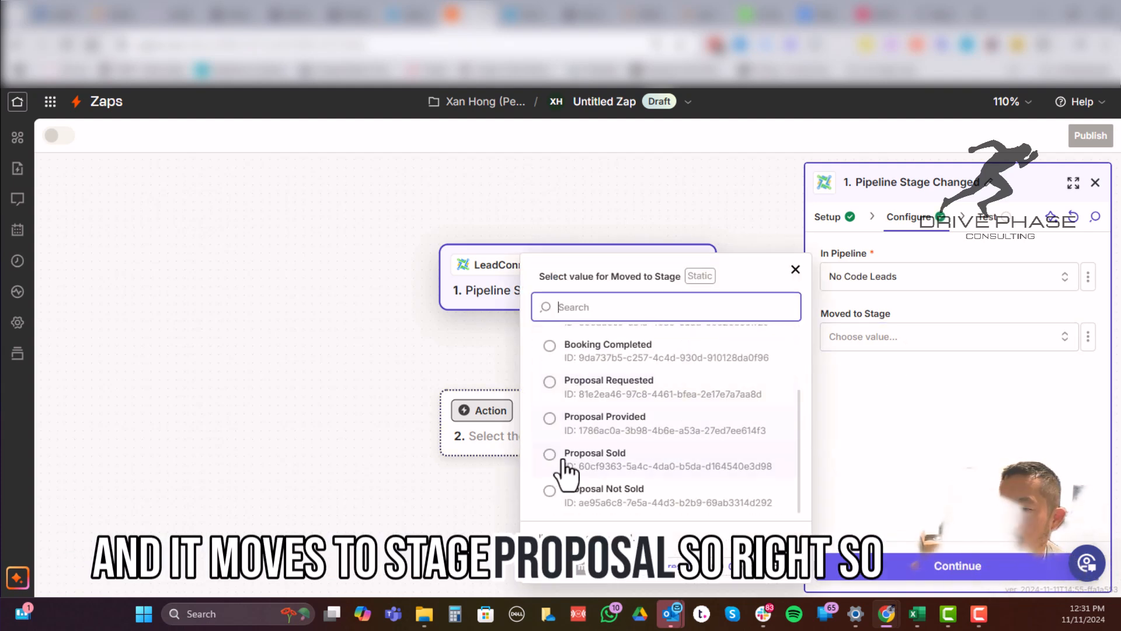
click(548, 461)
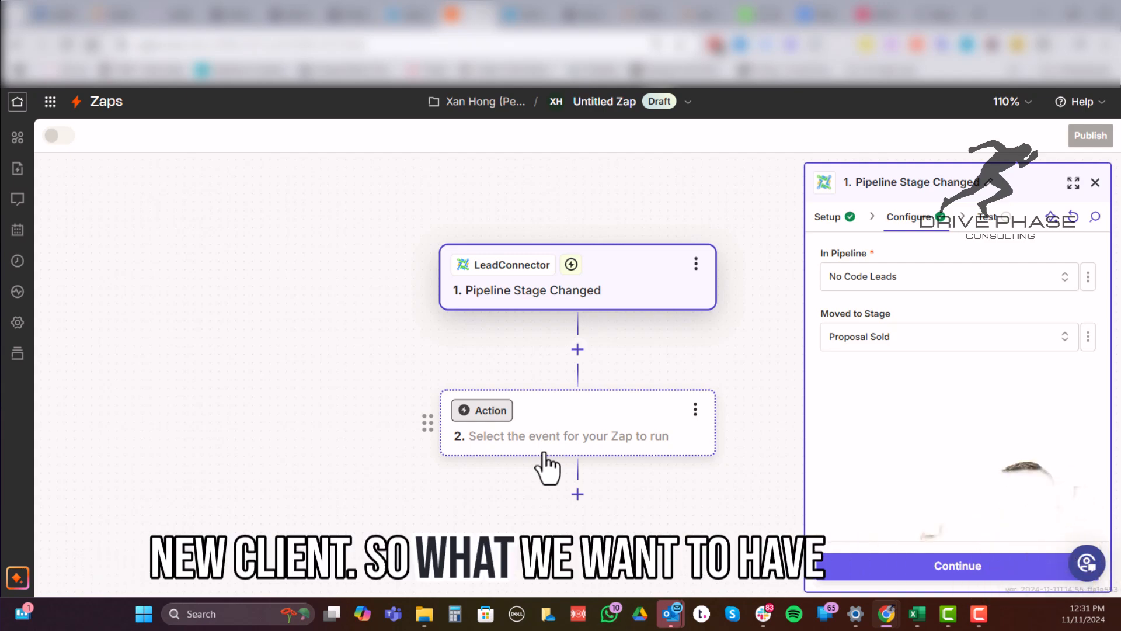
- Set the Zap's second step to Google Drive with the Create Folder action event
click(590, 427)
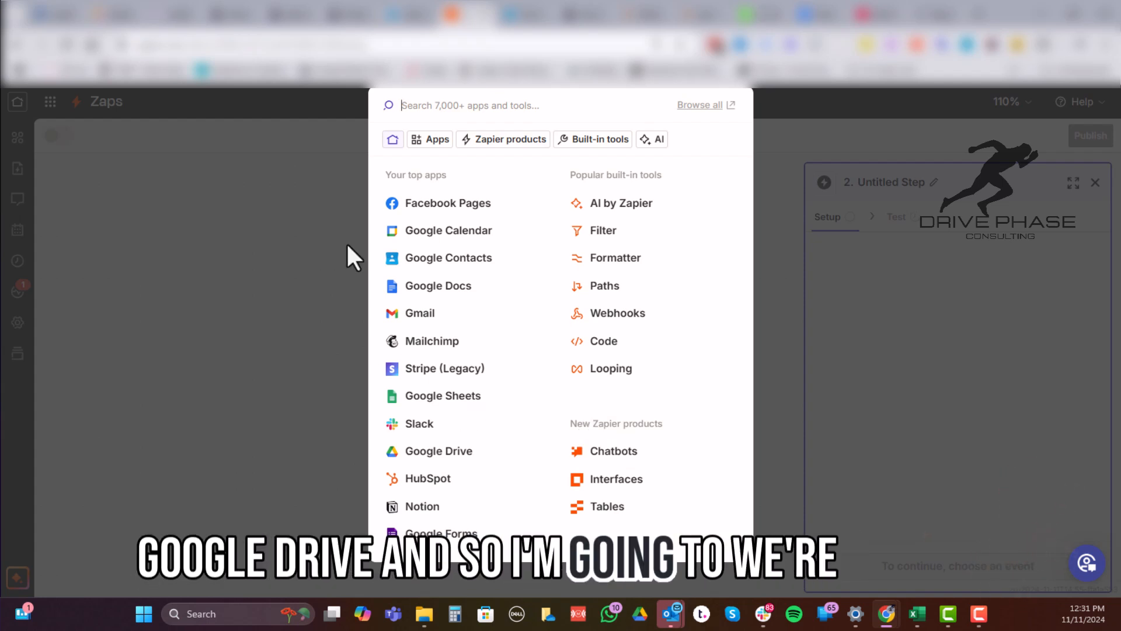
text(drive)
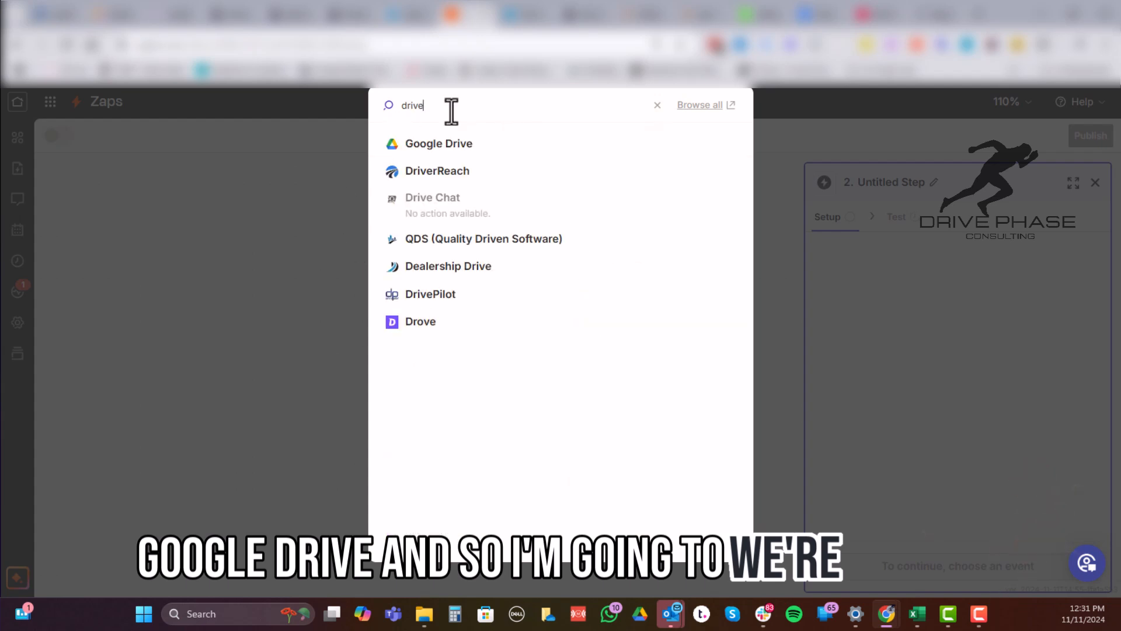
click(451, 146)
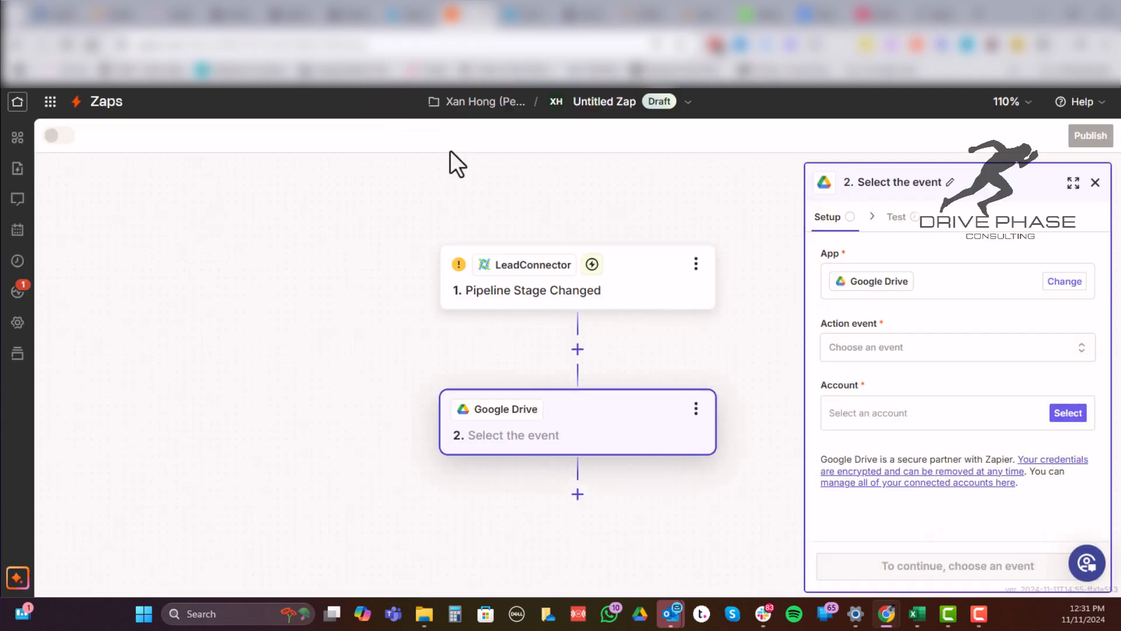
click(901, 351)
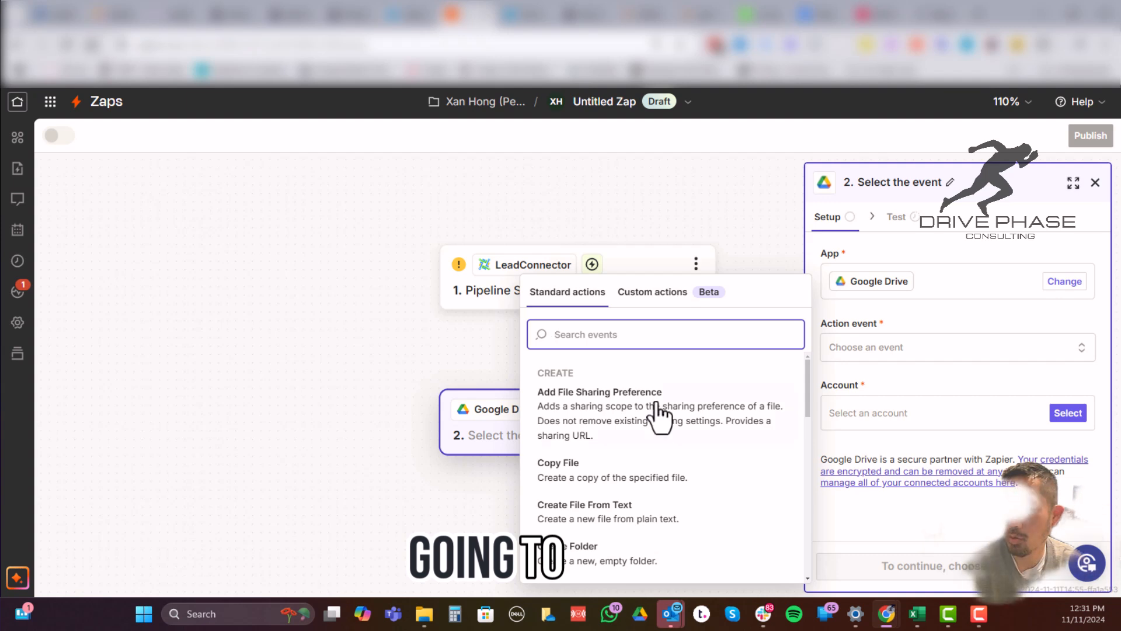
click(611, 565)
- Select the Drive Phase Google Drive account for the Create Folder step and continue to its configuration
click(856, 416)
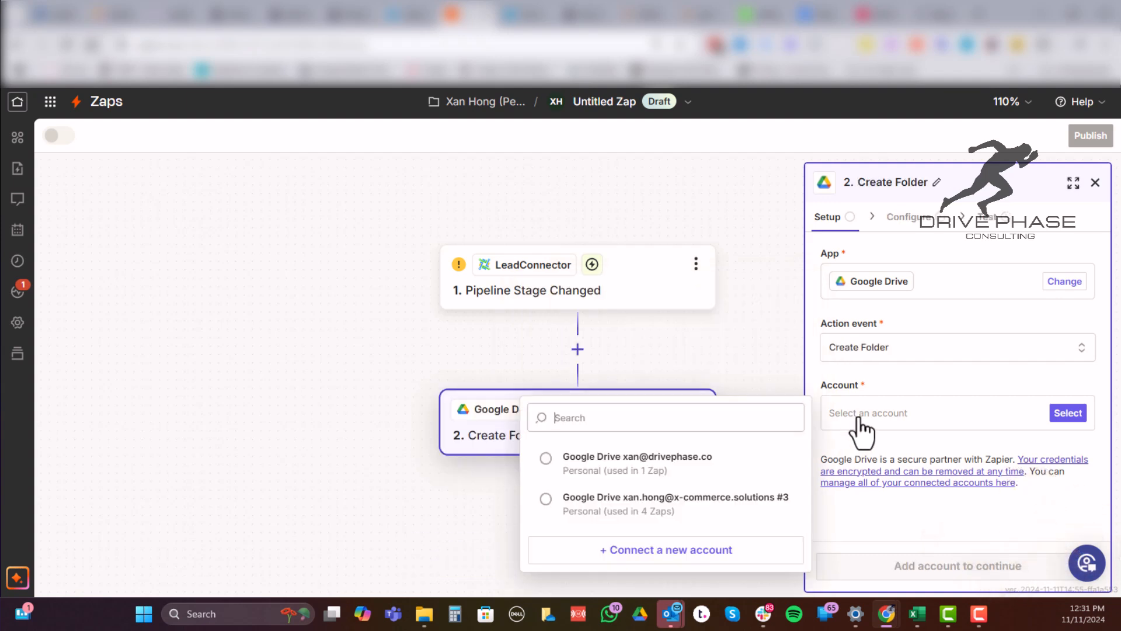
click(628, 474)
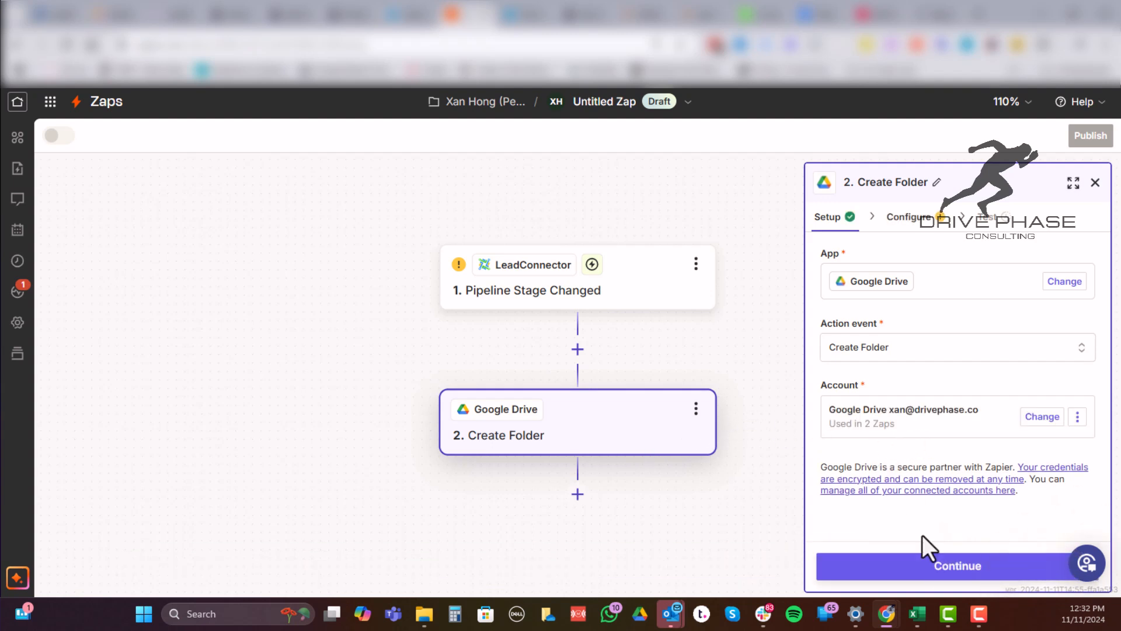
click(944, 567)
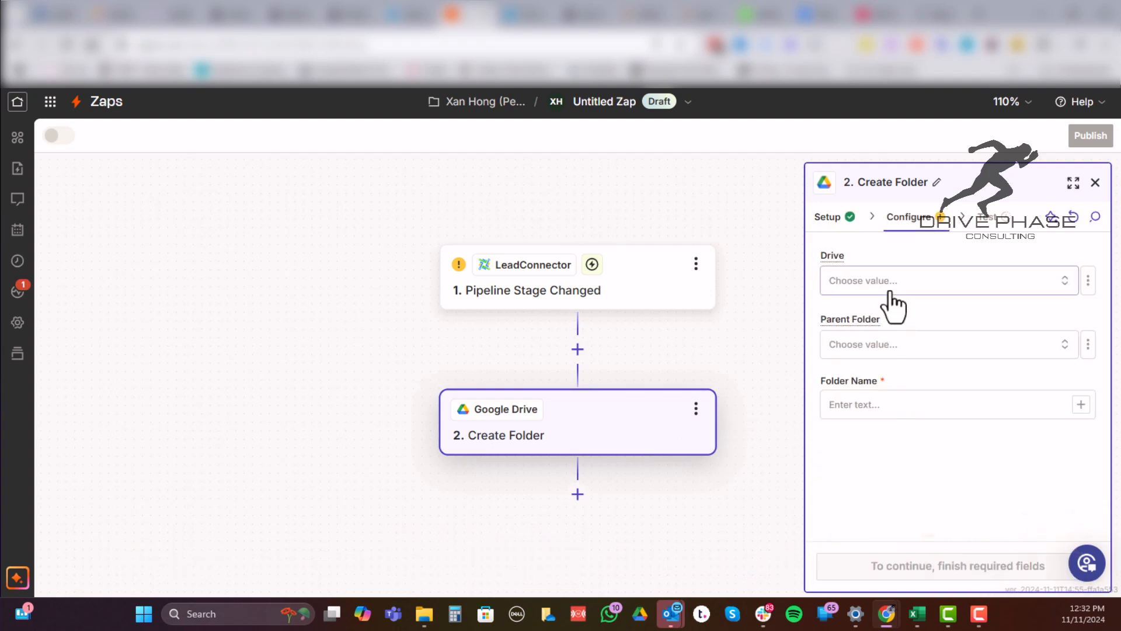
- Set the Create Folder step's drive to My Google Drive and its parent folder to Shared Drive
click(890, 282)
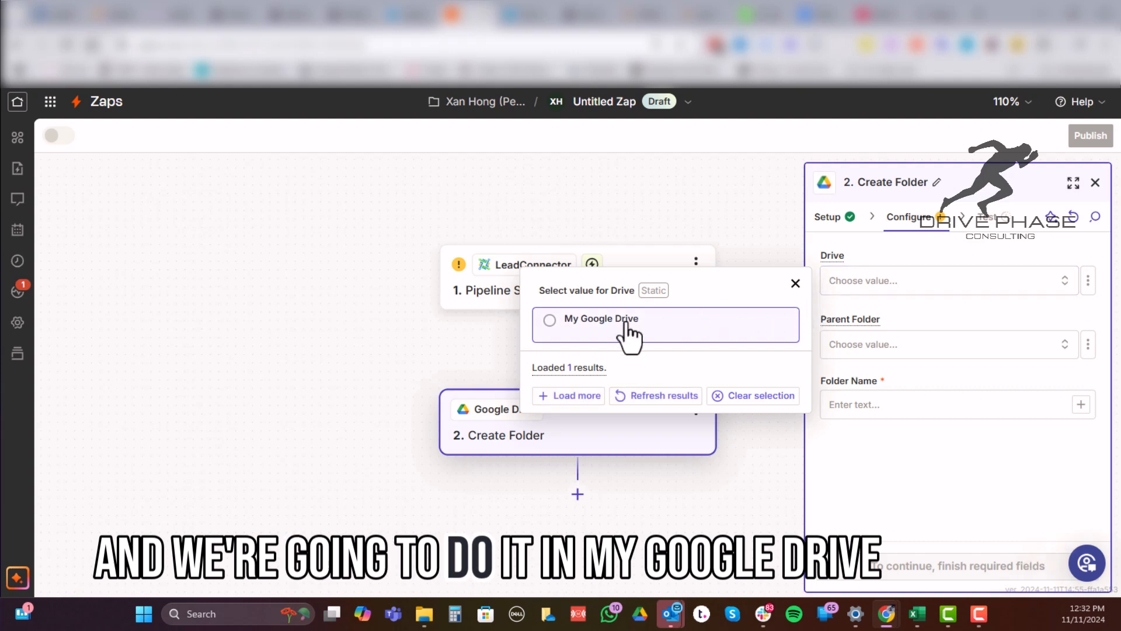
click(571, 327)
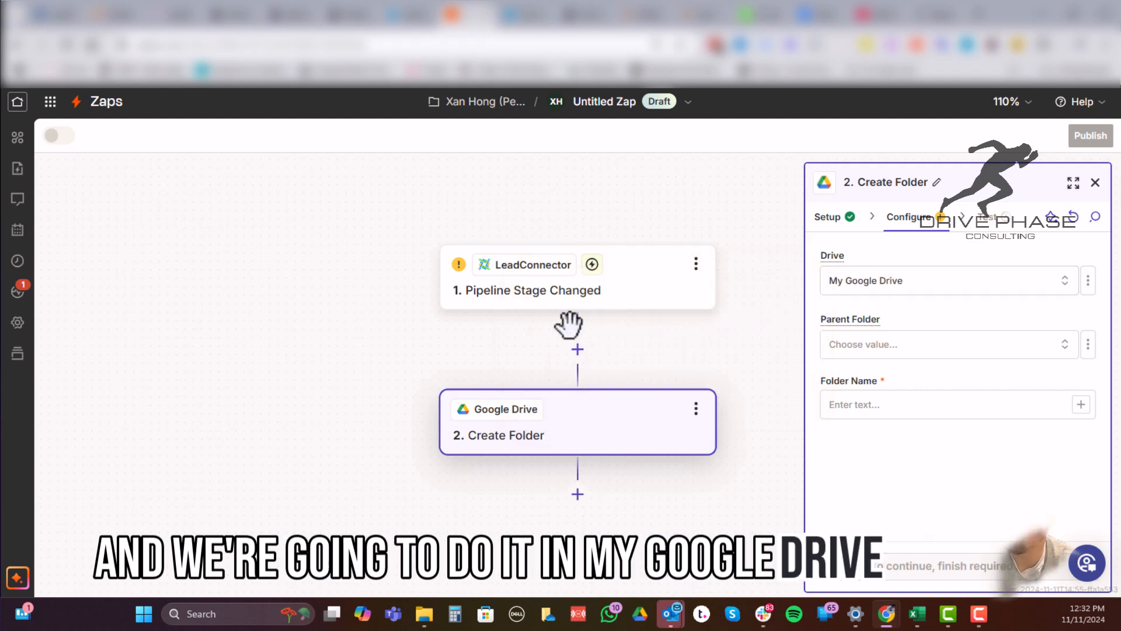
click(869, 350)
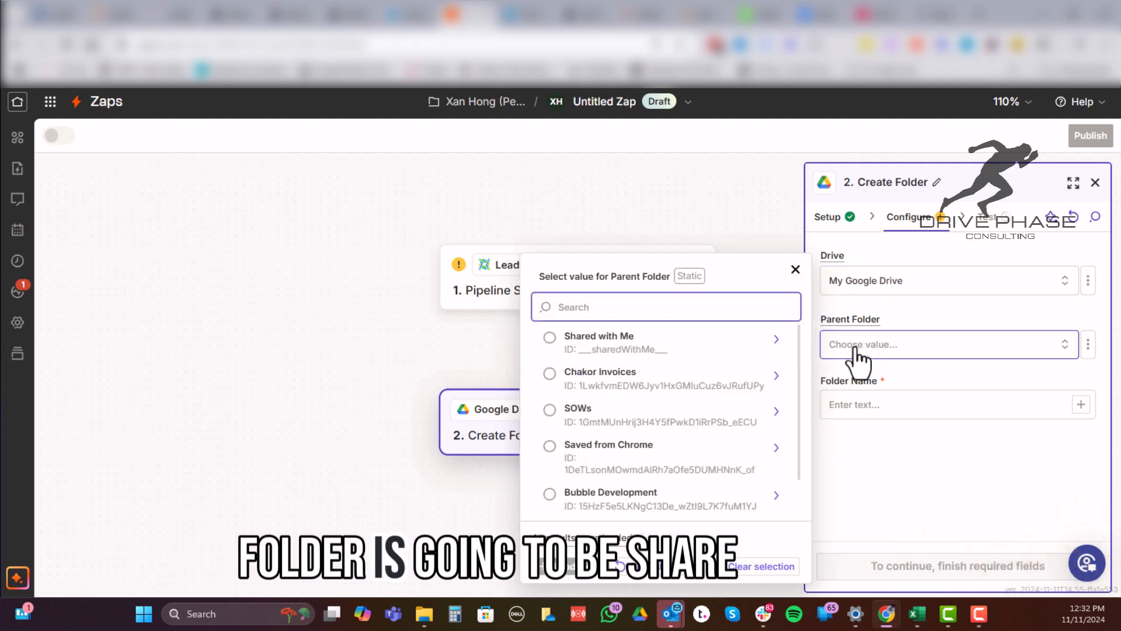
scroll(678, 397, down, 1)
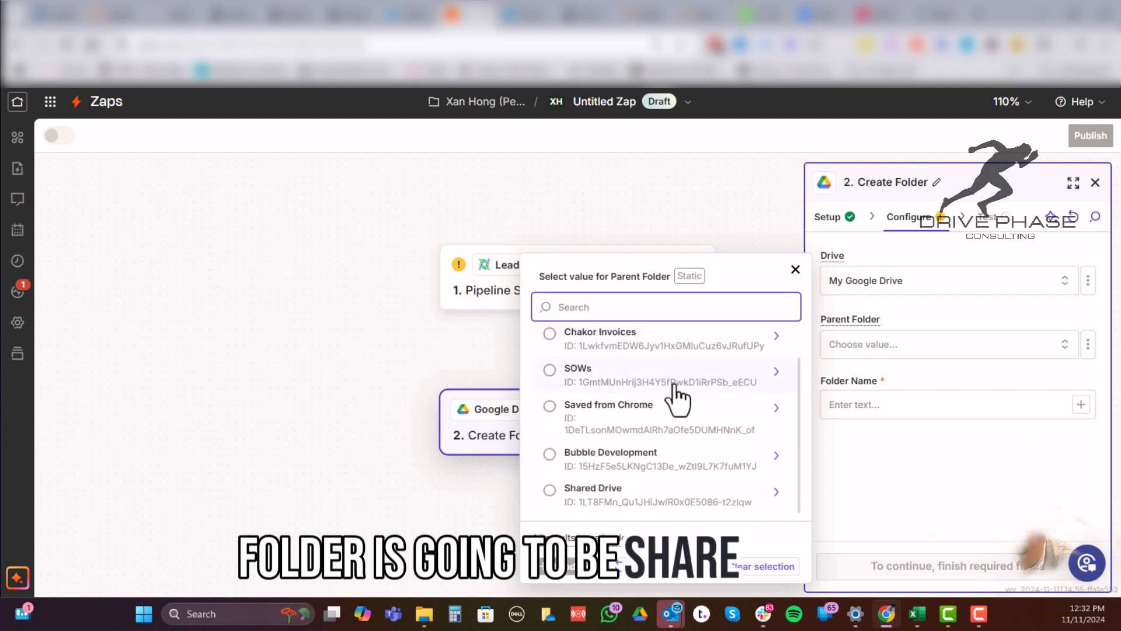
click(549, 491)
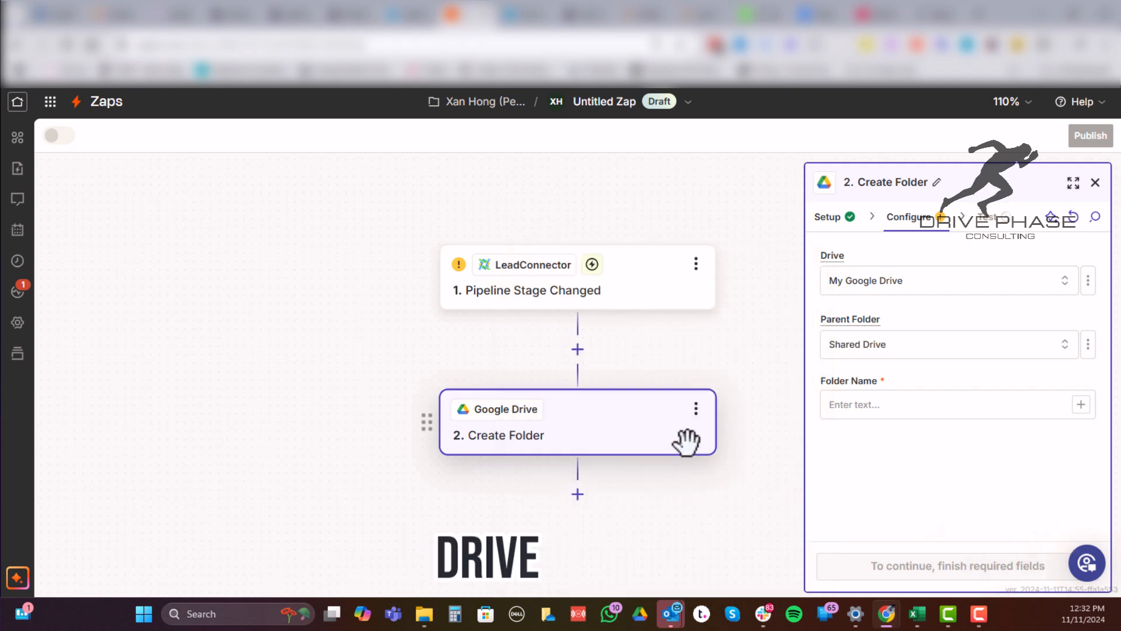
- Change the Create Folder step's parent folder to Clients inside Shared Drive
click(860, 409)
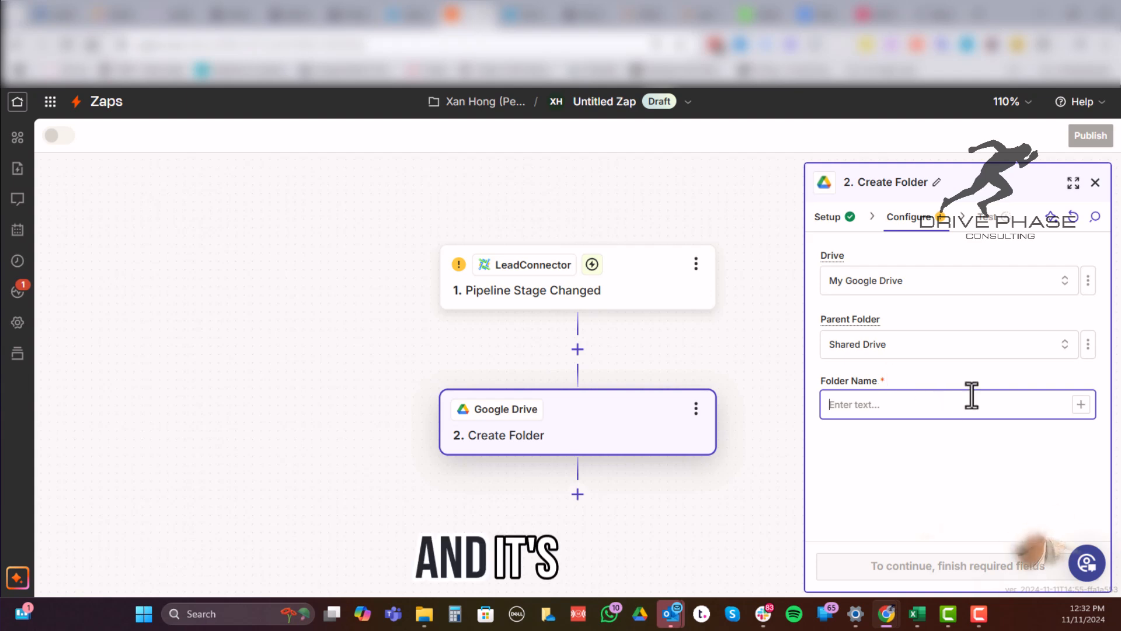
click(1081, 404)
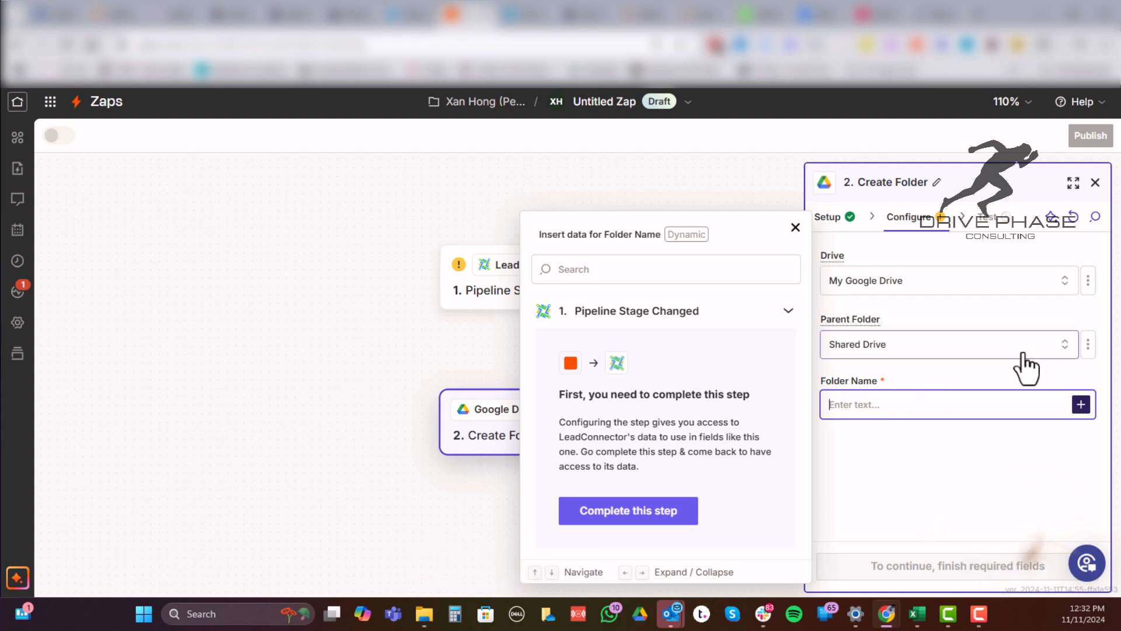
click(989, 362)
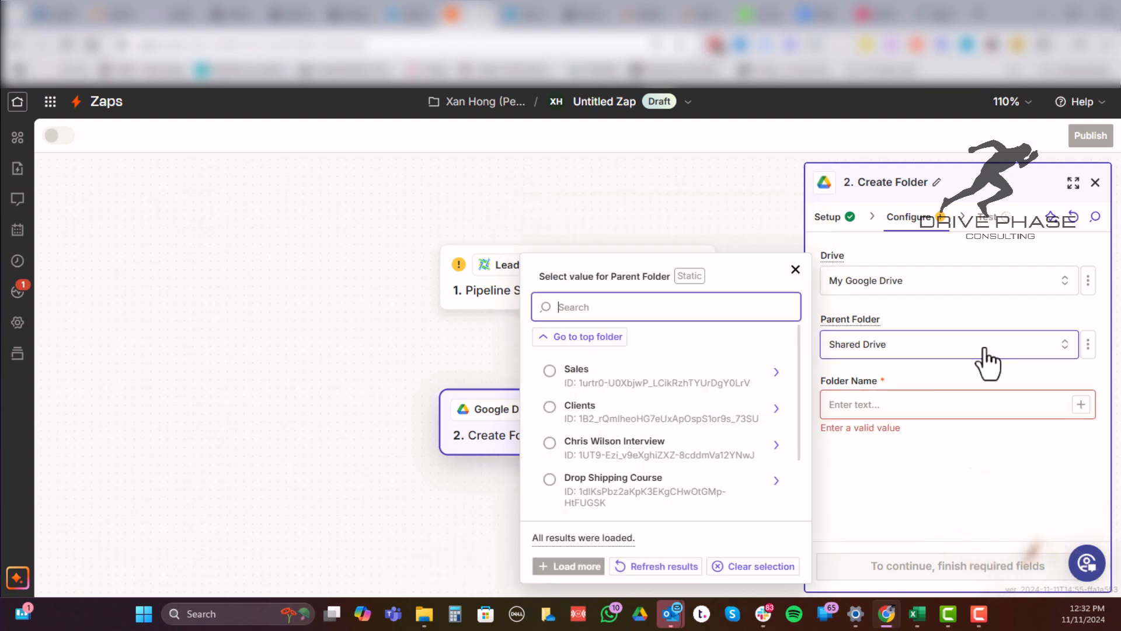
click(671, 425)
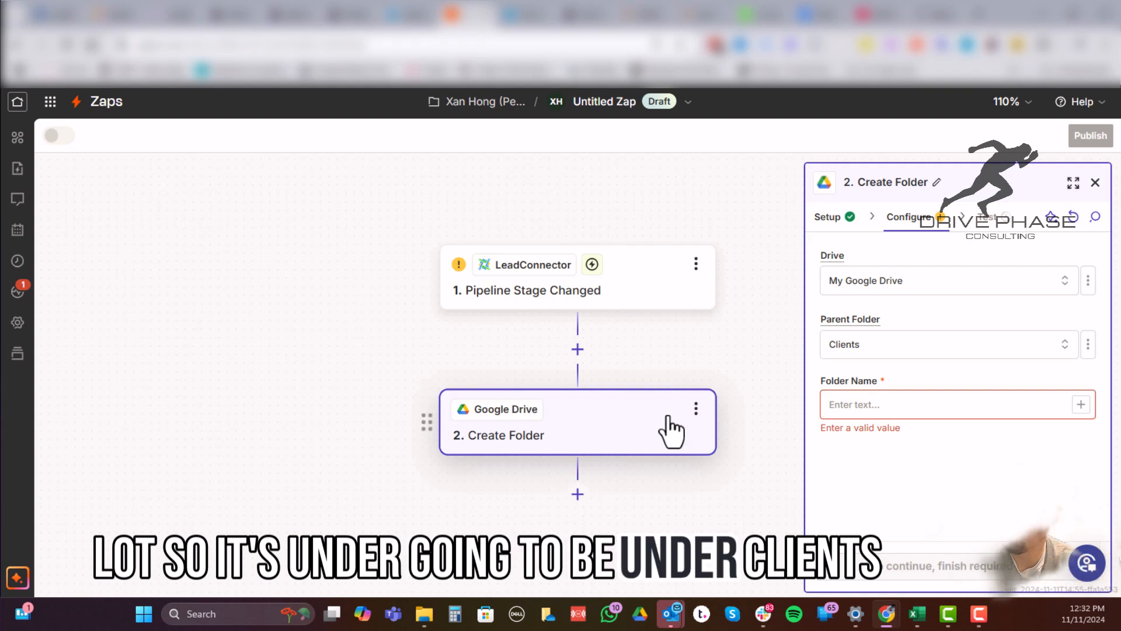
click(859, 403)
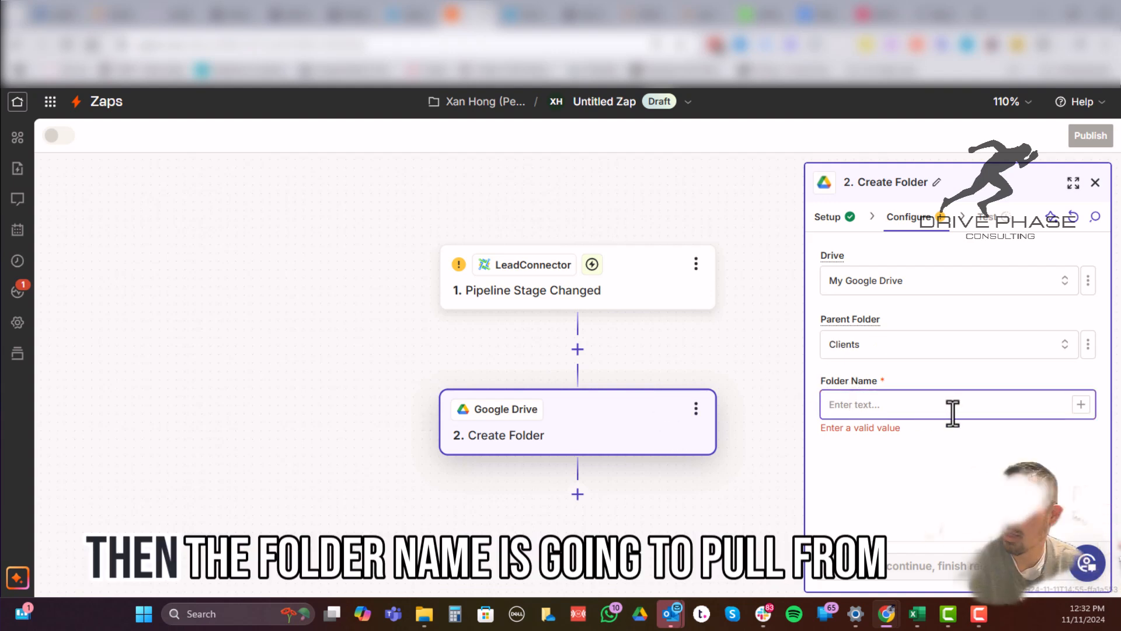
click(1081, 404)
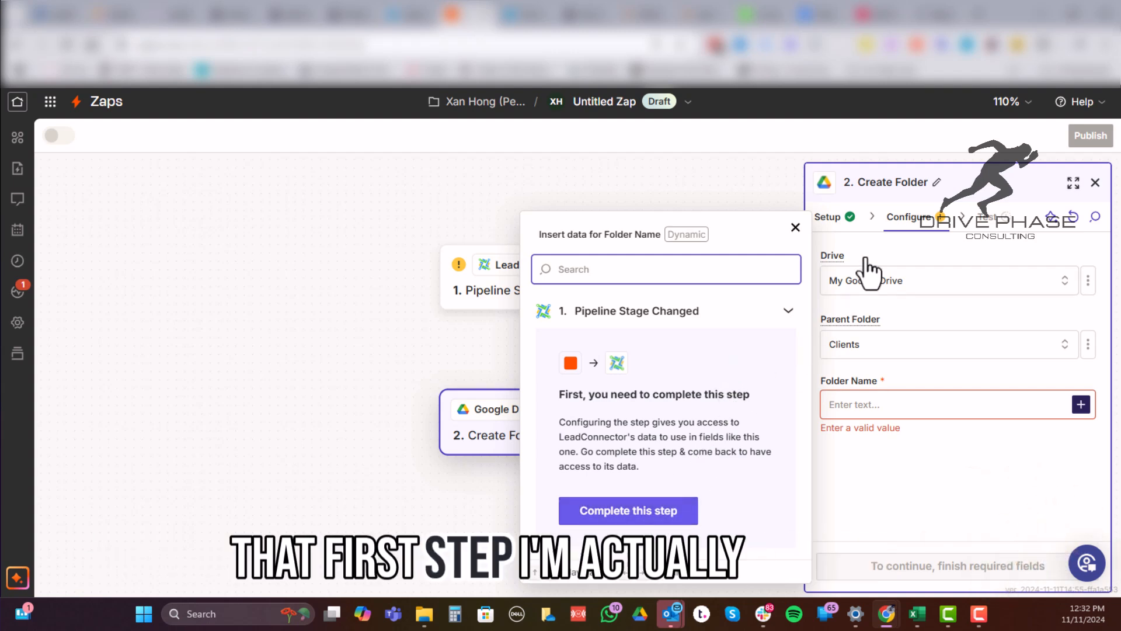
click(885, 236)
- Test the Pipeline Stage Changed trigger, review the contact fields in record Pipeline Stage changed A, and continue with that record
click(564, 292)
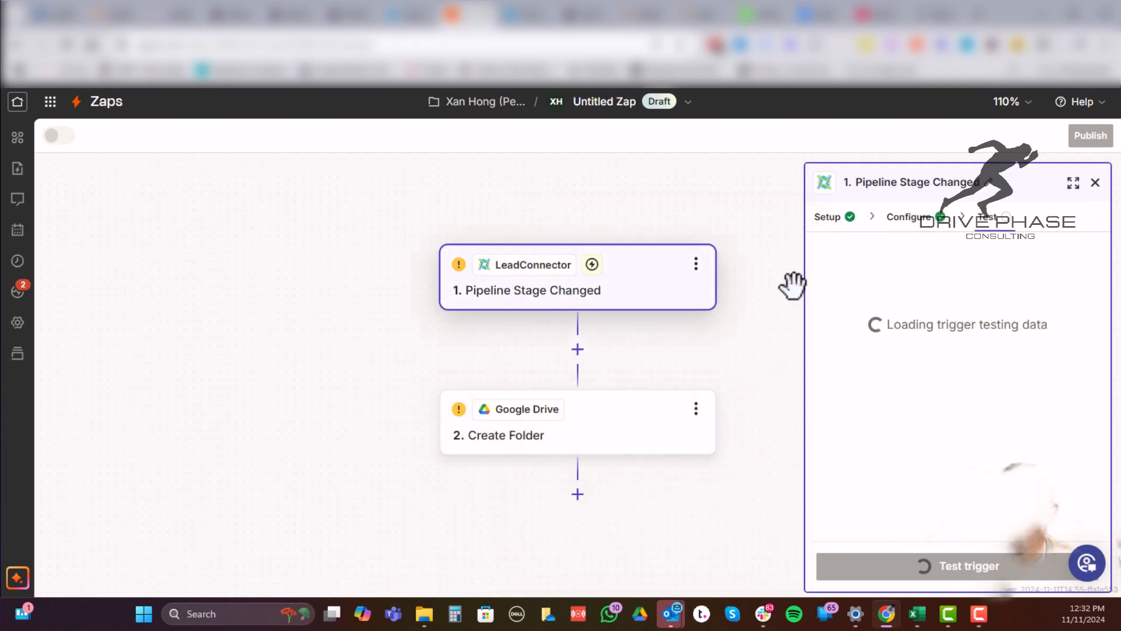
click(930, 566)
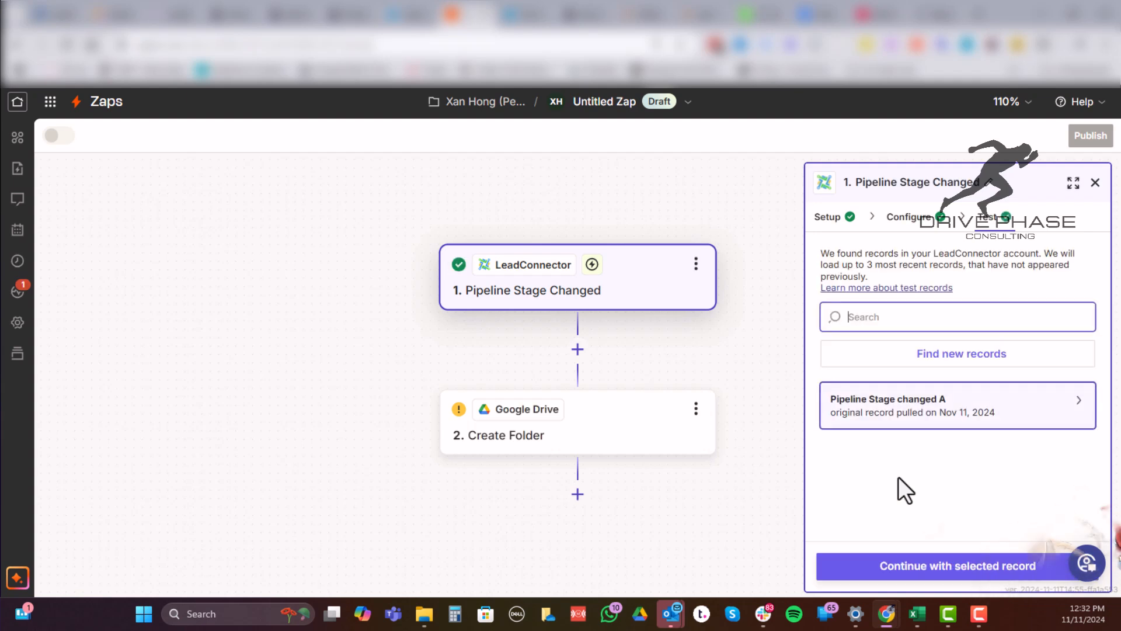
click(910, 409)
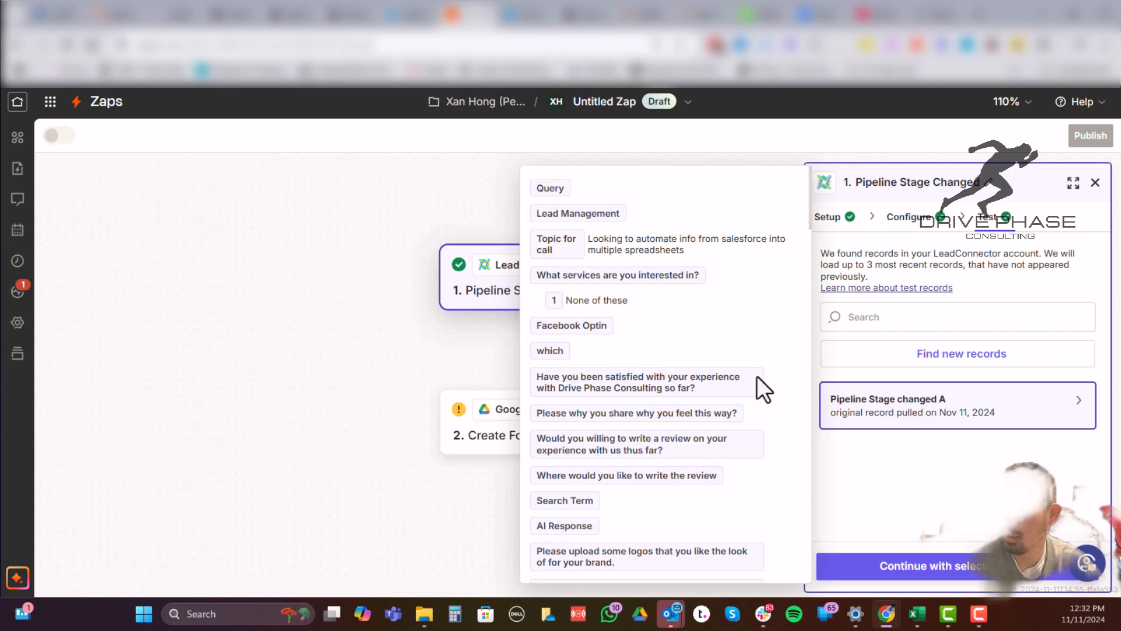
scroll(724, 356, down, 15)
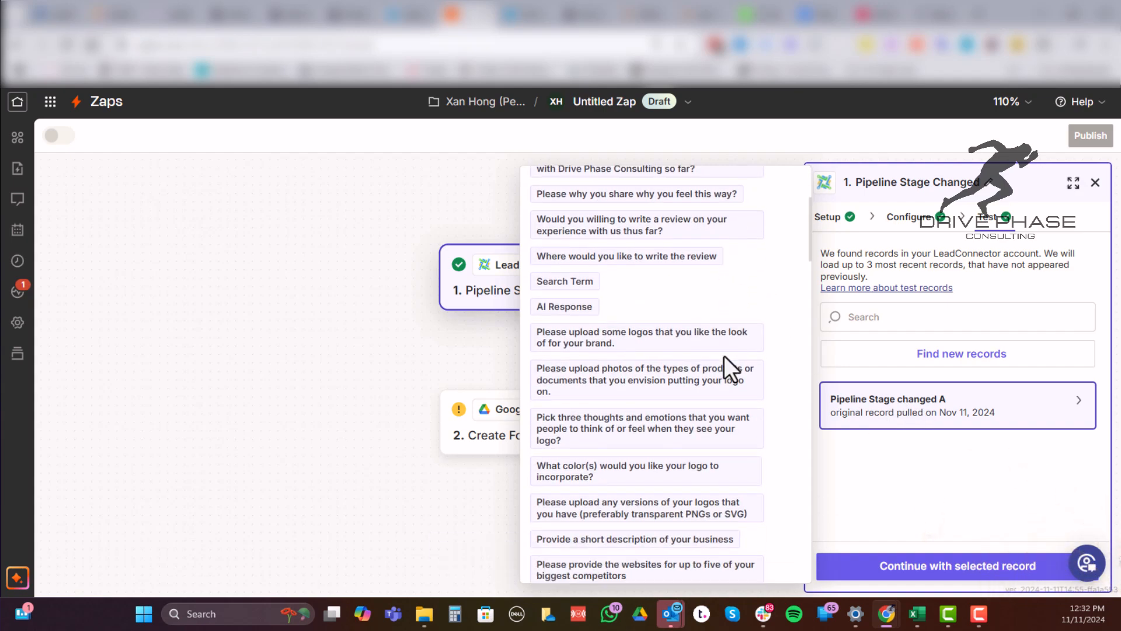
scroll(725, 355, down, 15)
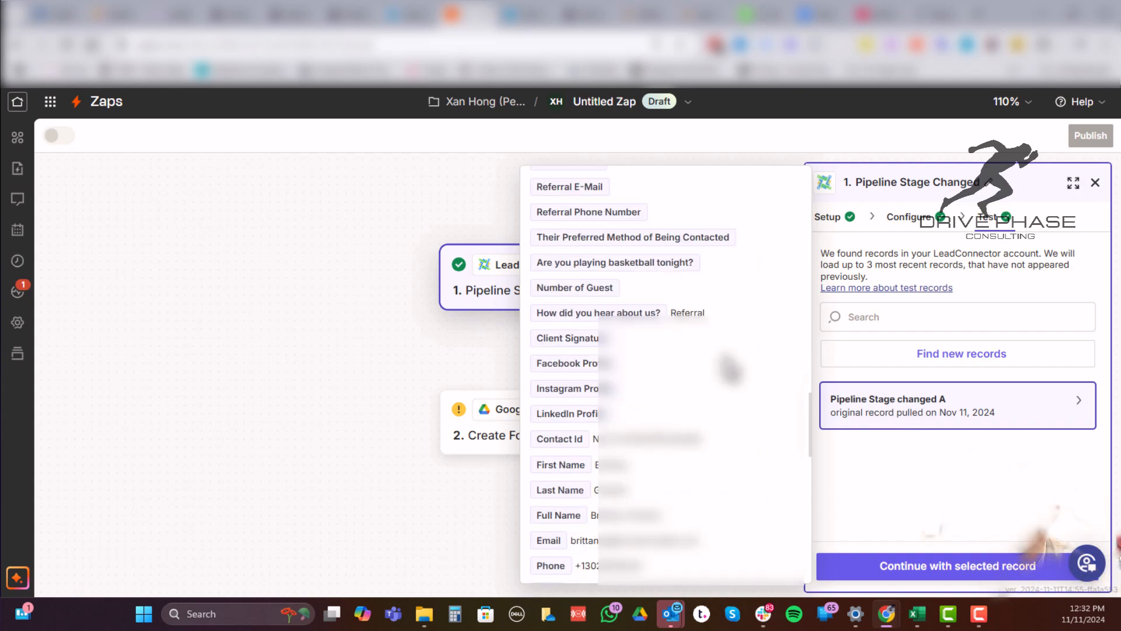
scroll(730, 368, down, 5)
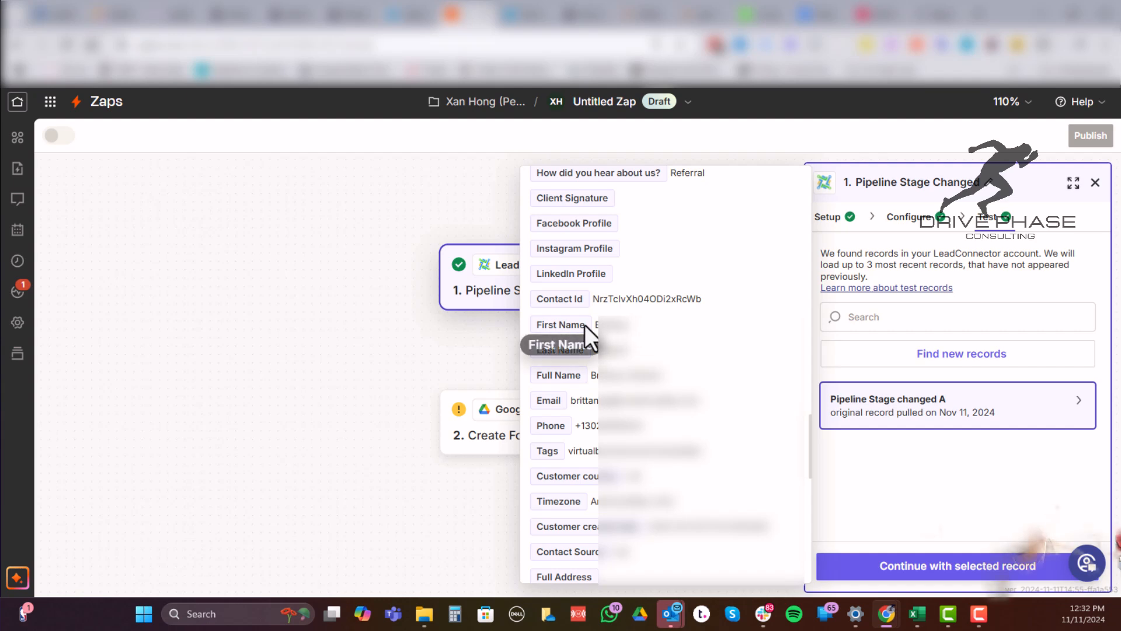
click(939, 567)
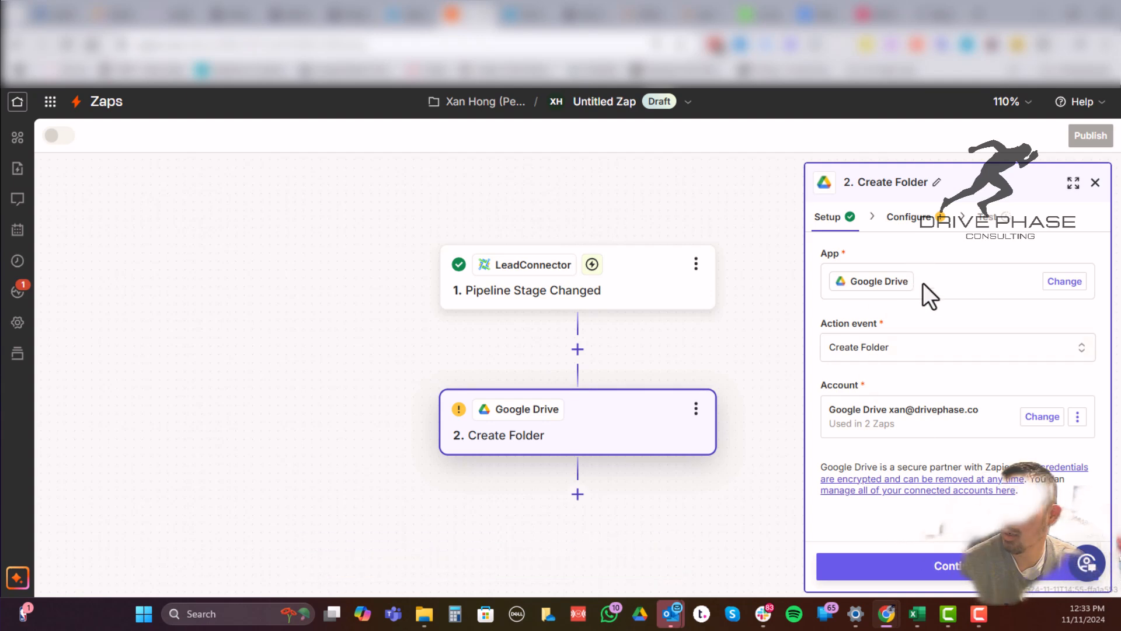
- Set the Create Folder step's folder name to the trigger's Last Name field, a comma, and its First Name field
click(946, 568)
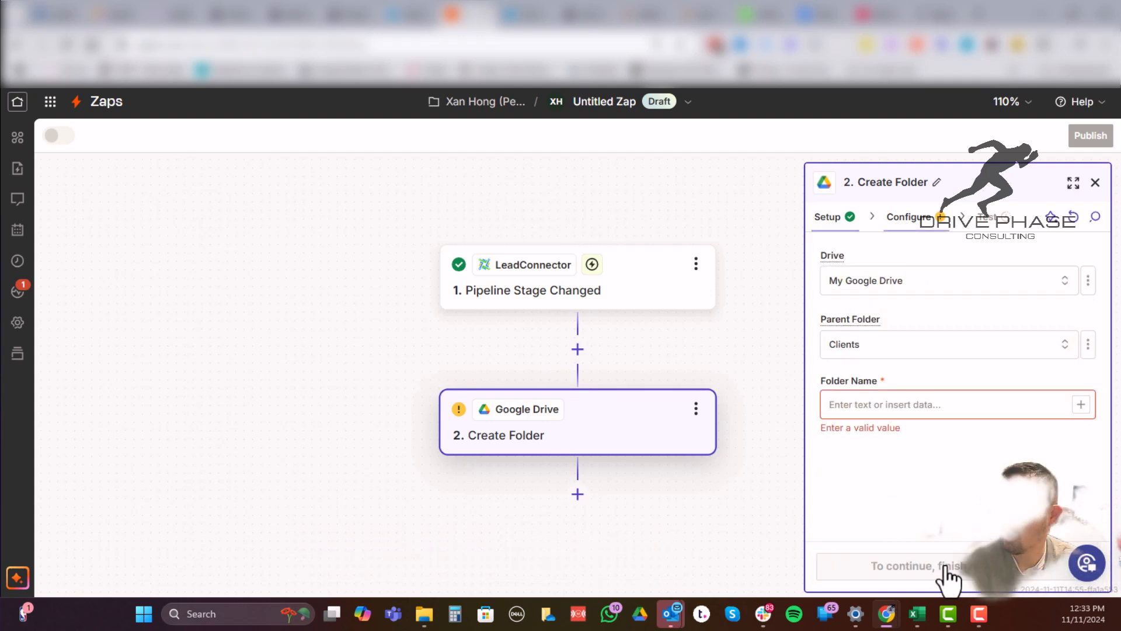
click(882, 403)
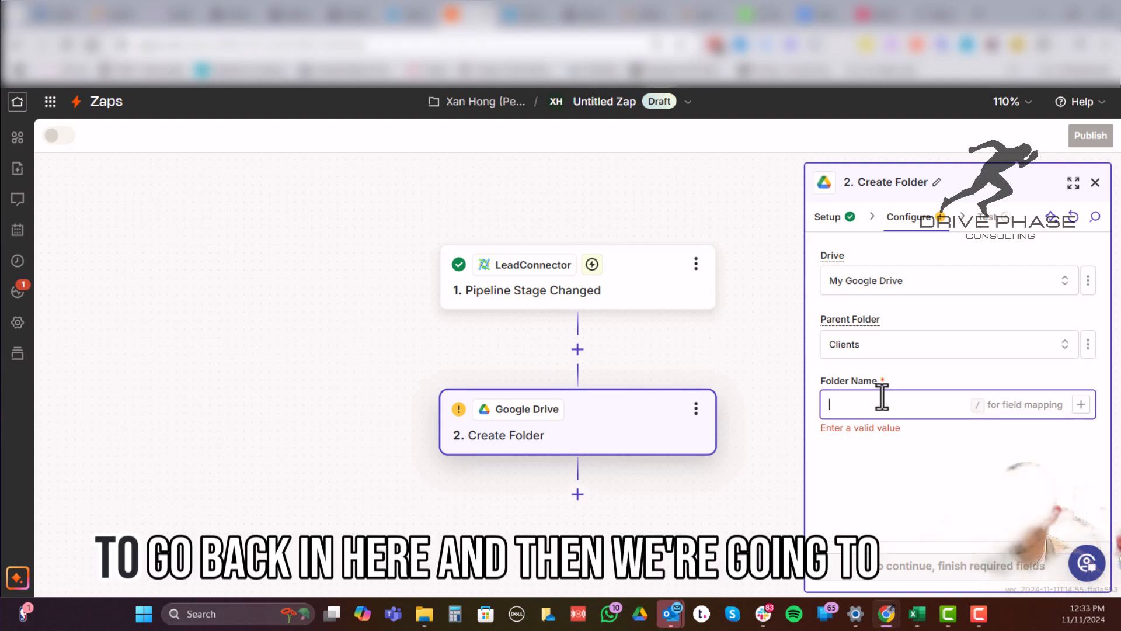
click(1081, 404)
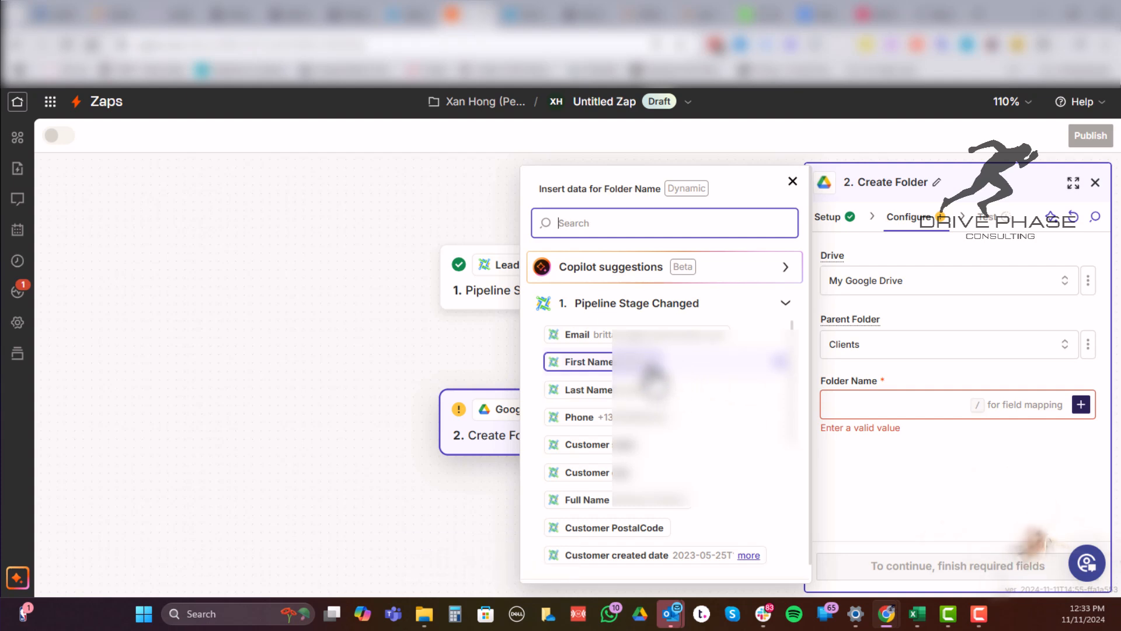
click(646, 390)
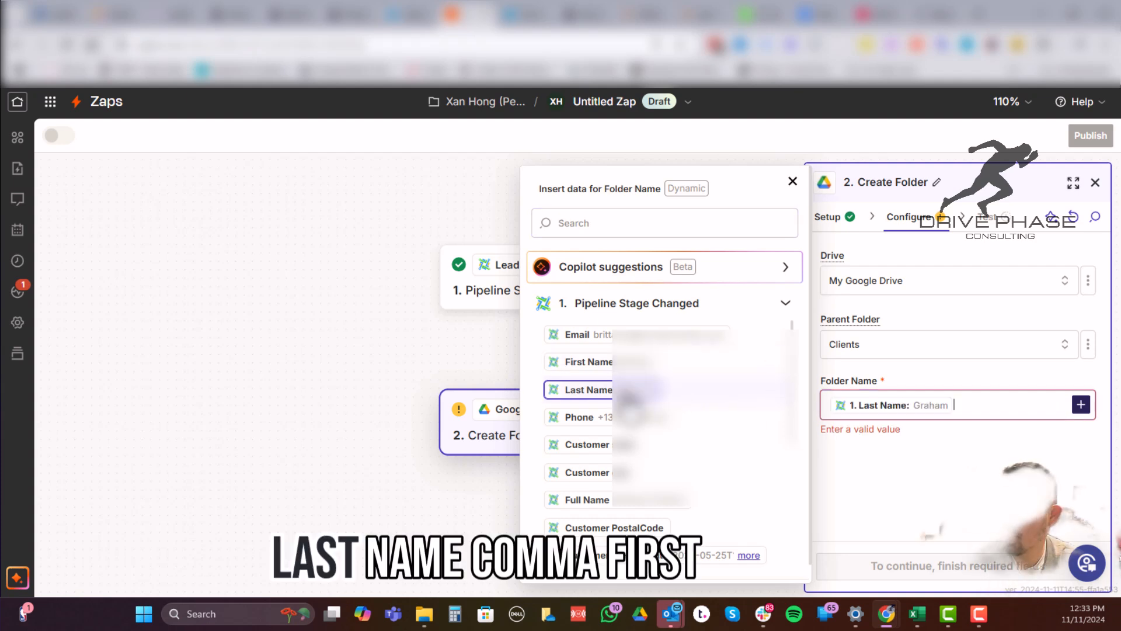
text(,)
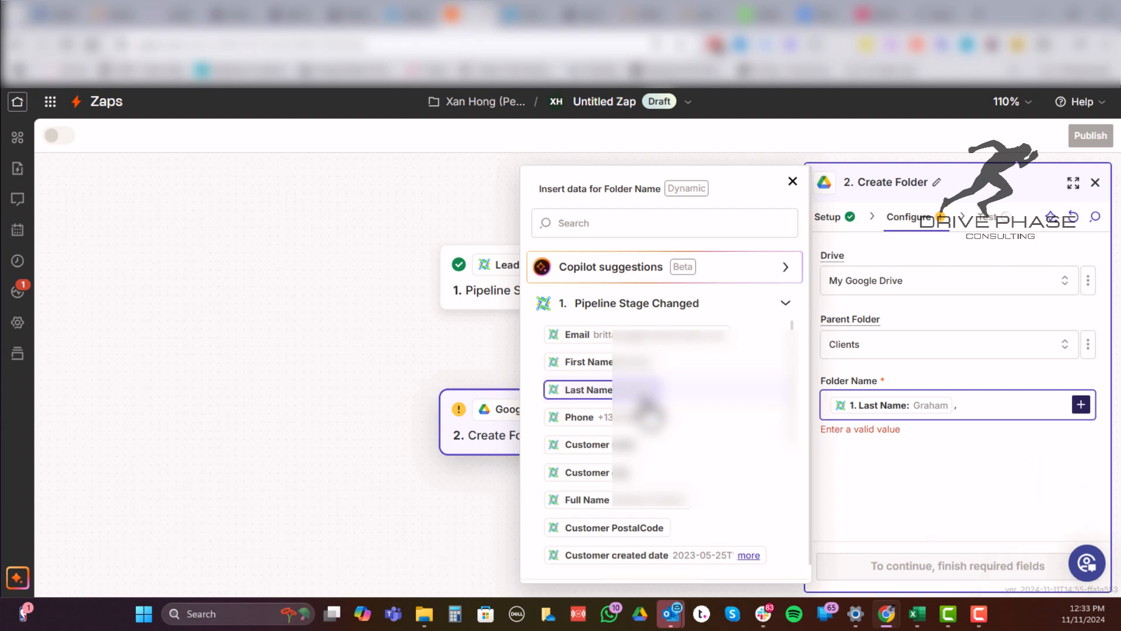
click(643, 365)
click(885, 481)
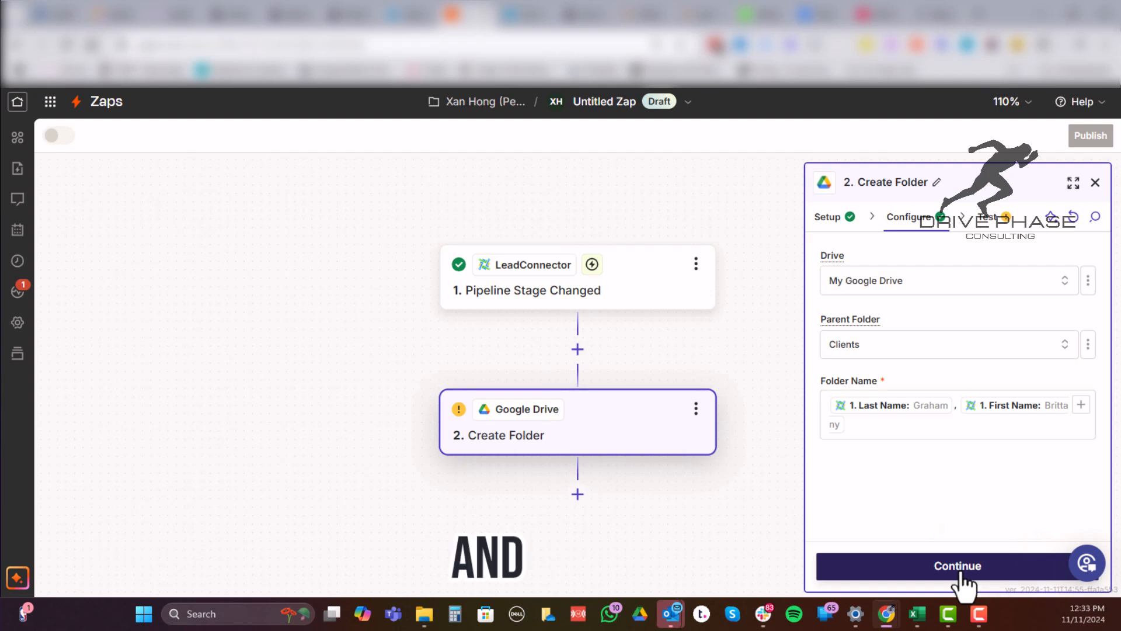
- Continue to the Create Folder step's test and run it to create the folder in Google Drive
click(960, 577)
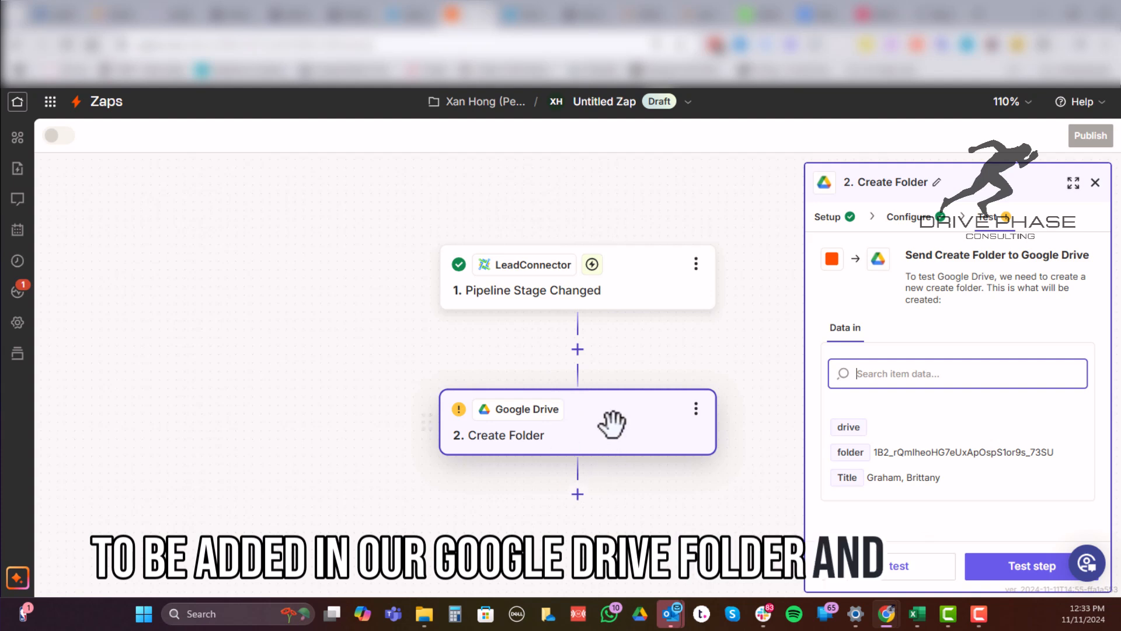
click(1000, 570)
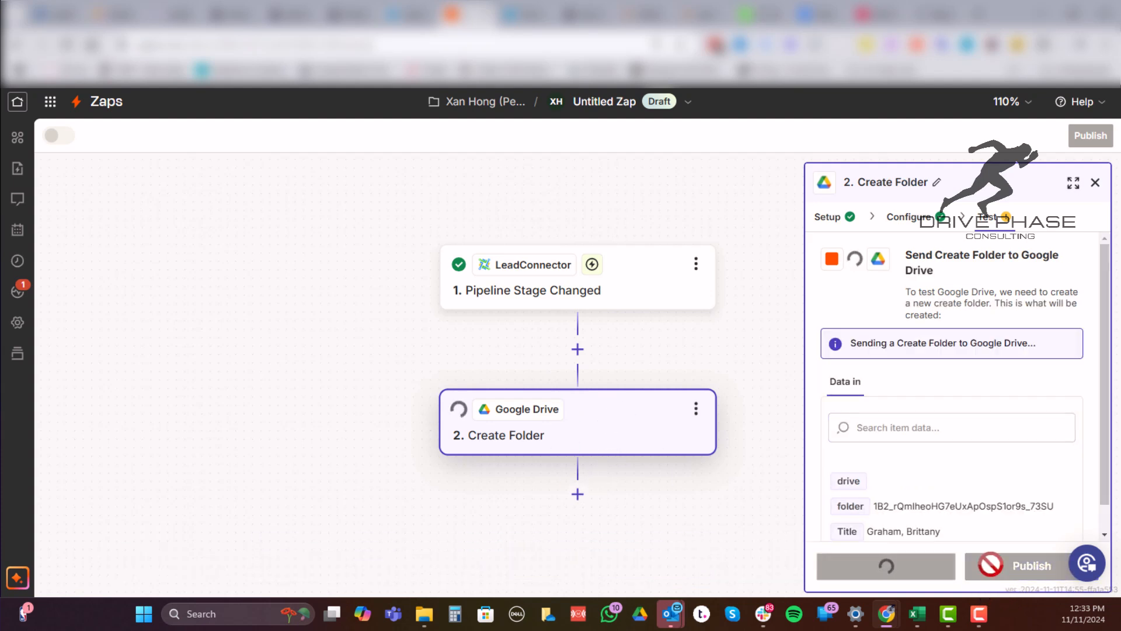